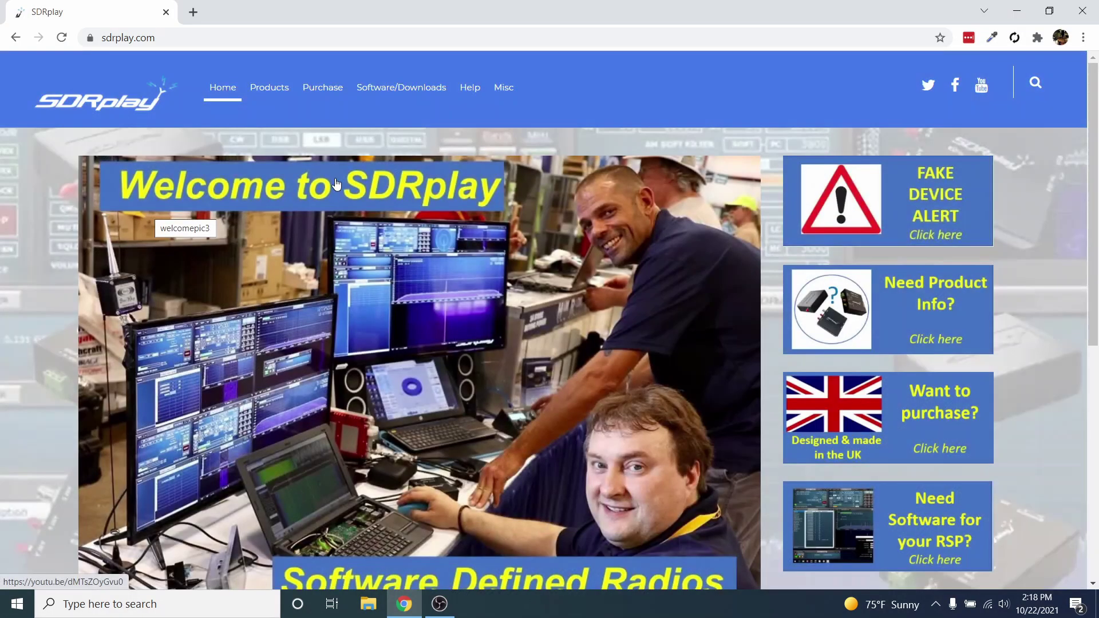
Step: Download SDRplay_SDRuno_Installer_1.41.exe from the SDRuno software page into Downloads
{"action": "mouse_move", "coordinate": [393, 95]}
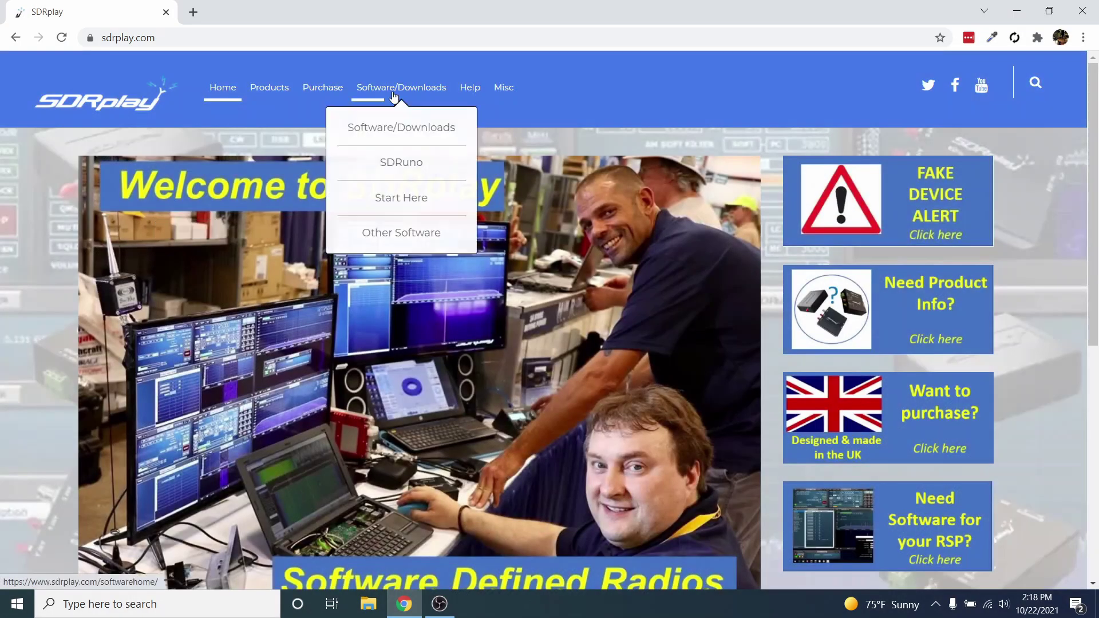
{"action": "left_click", "coordinate": [410, 162]}
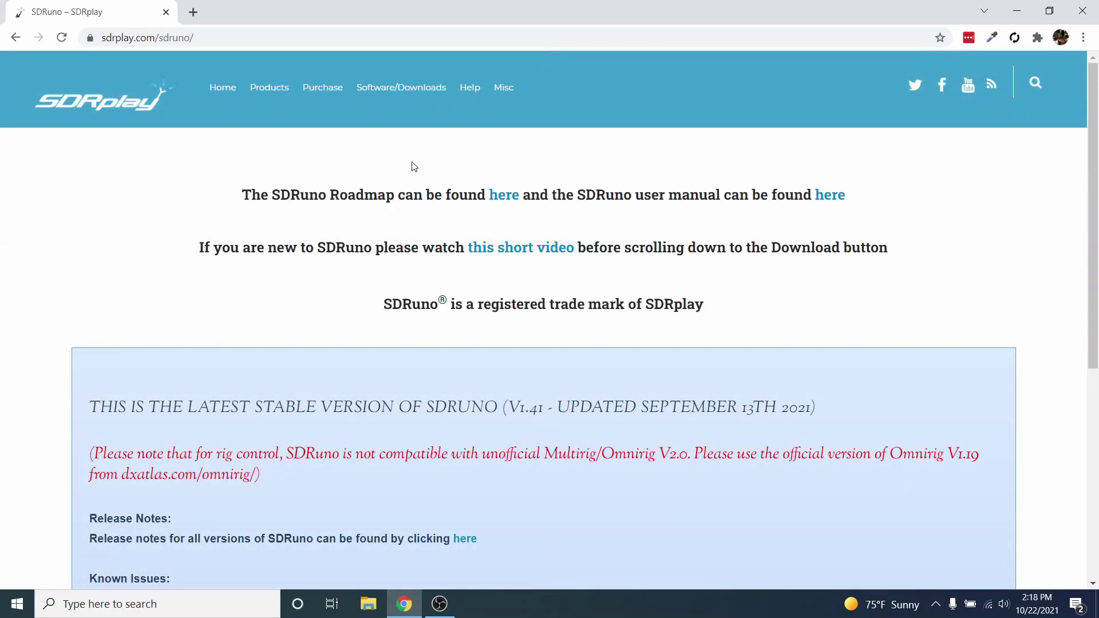
{"action": "left_click_drag", "start_coordinate": [1094, 150], "coordinate": [1098, 342]}
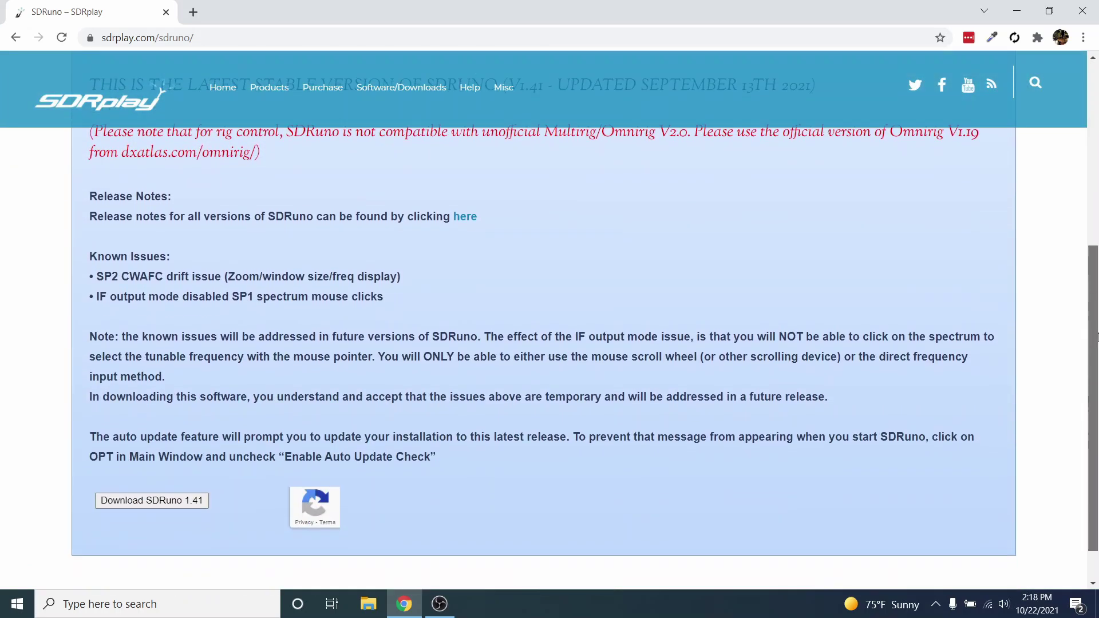
{"action": "left_click", "coordinate": [144, 501]}
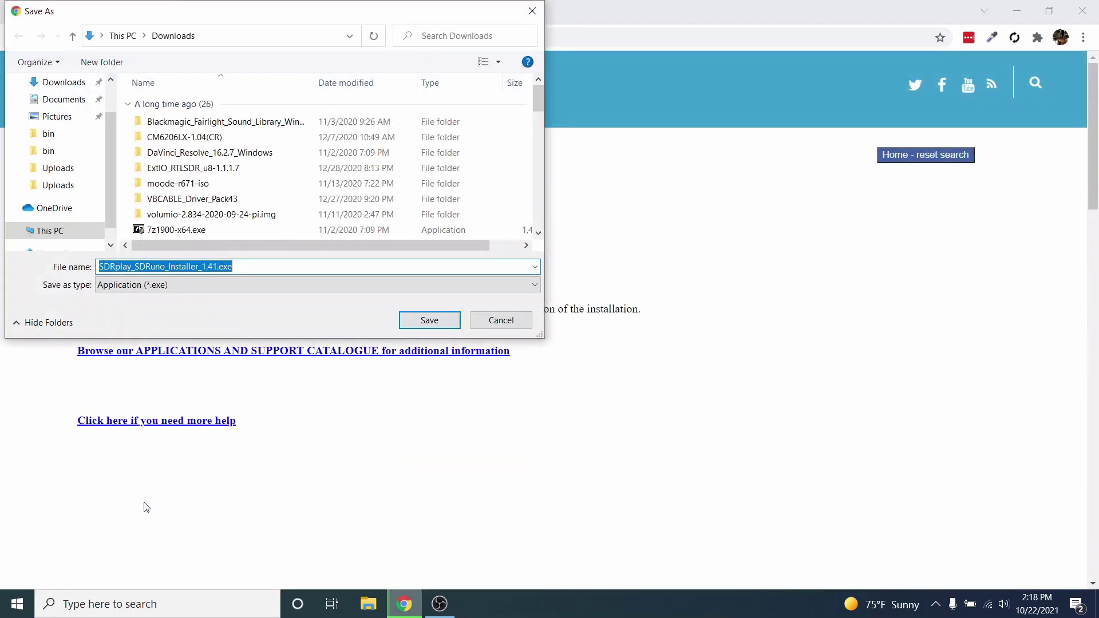
{"action": "left_click", "coordinate": [432, 320]}
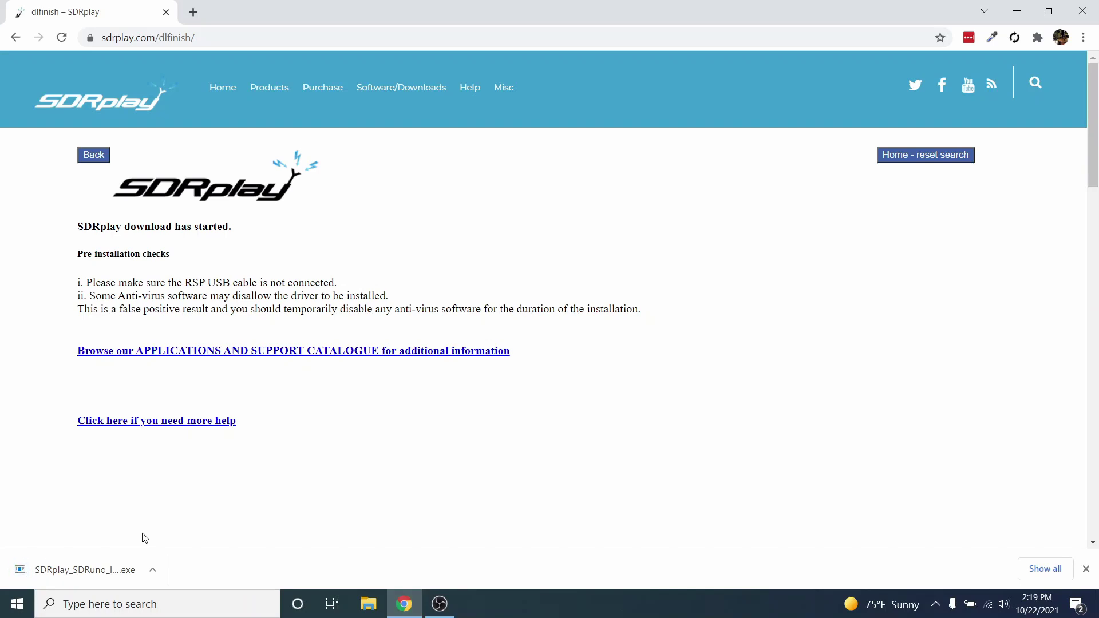
Step: Install SDRuno 1.41 with default location, all components, SDRplay\SDRuno Start Menu folder and desktop shortcut
{"action": "left_click", "coordinate": [86, 570]}
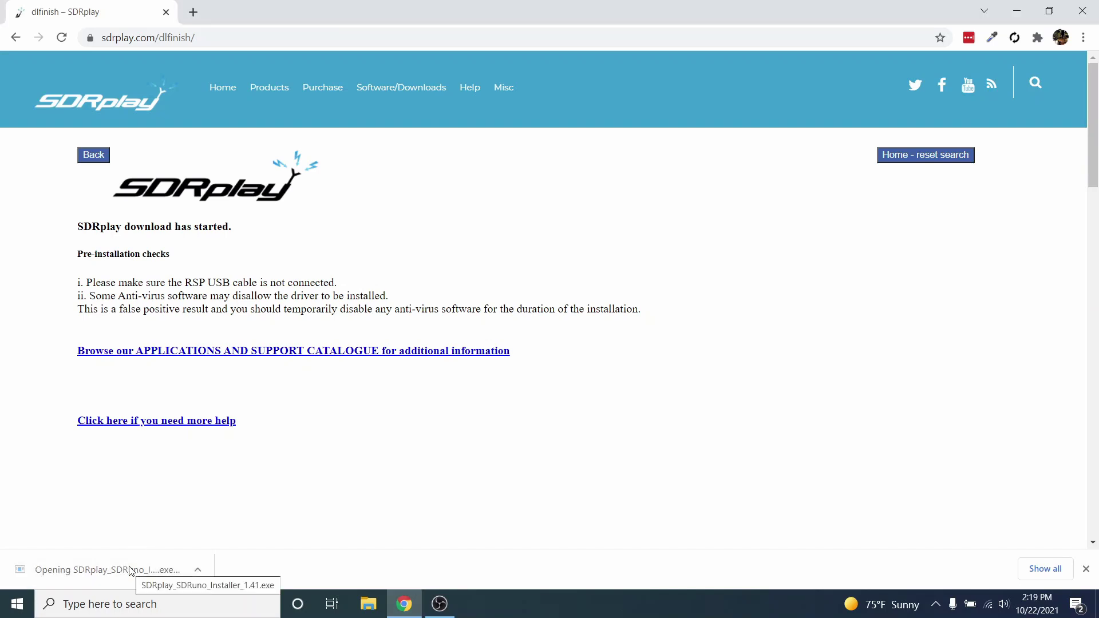
{"action": "left_click", "coordinate": [480, 374]}
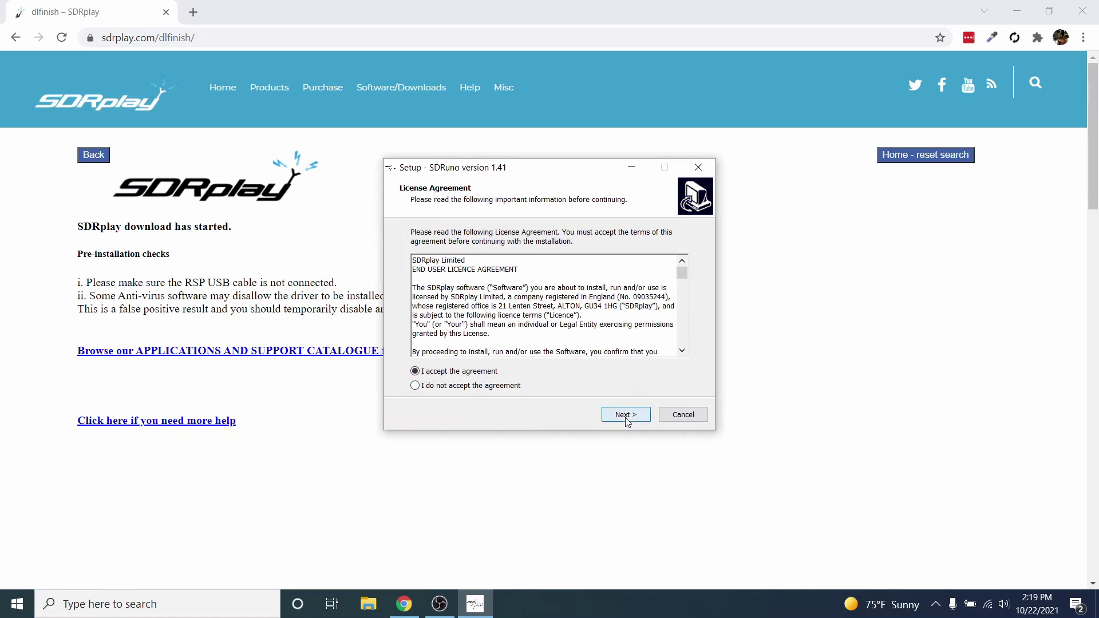
{"action": "left_click", "coordinate": [625, 415]}
{"action": "left_click", "coordinate": [626, 415]}
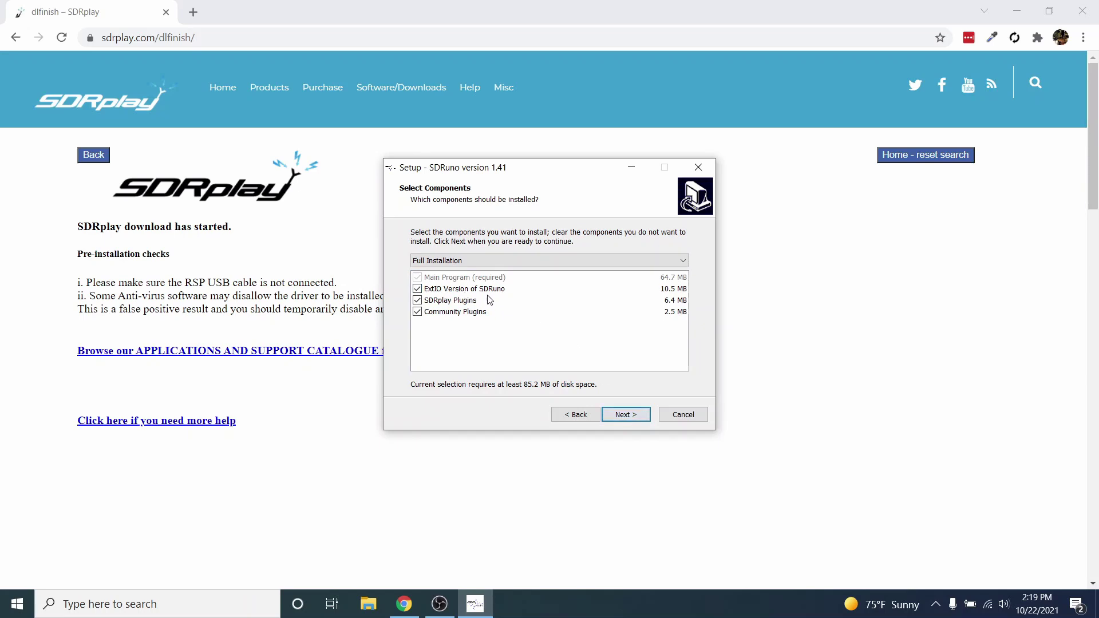
{"action": "left_click", "coordinate": [621, 416]}
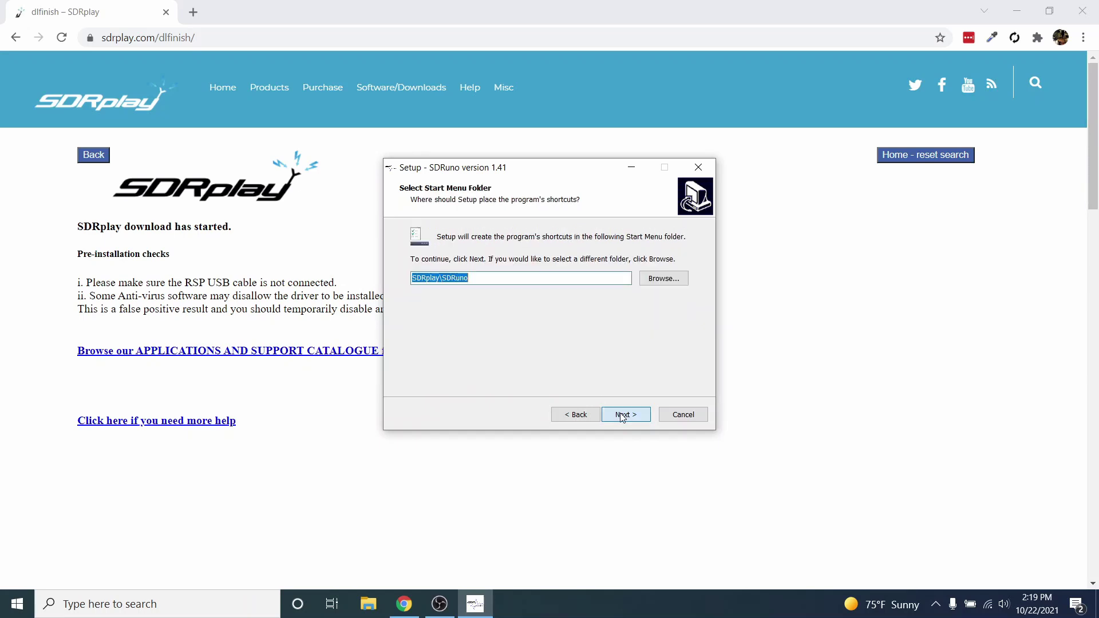
{"action": "left_click", "coordinate": [622, 418]}
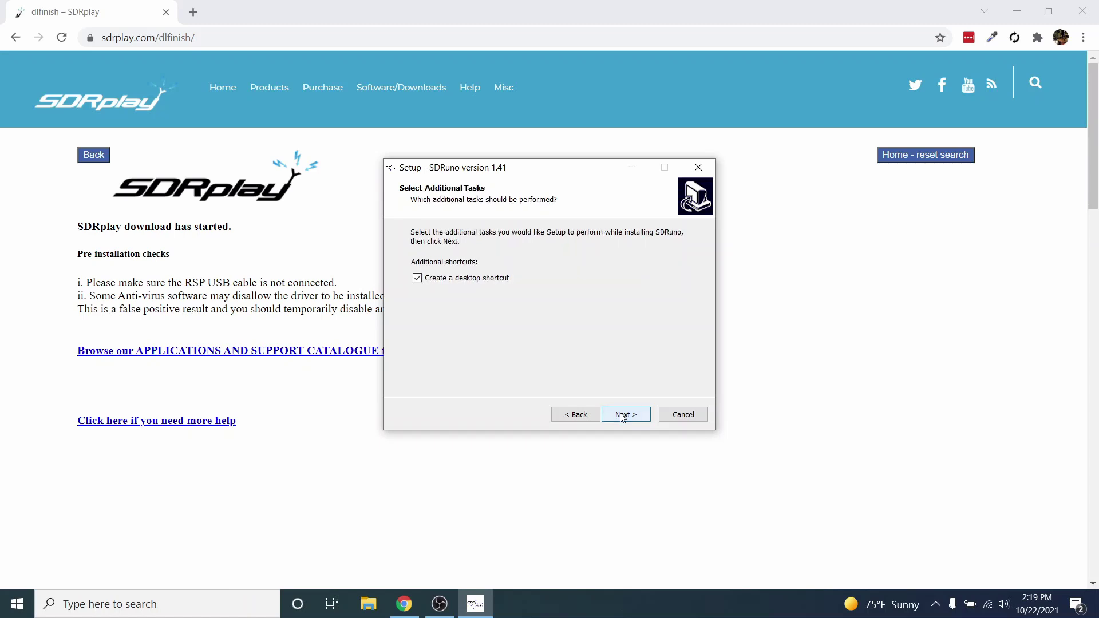
{"action": "left_click", "coordinate": [623, 418]}
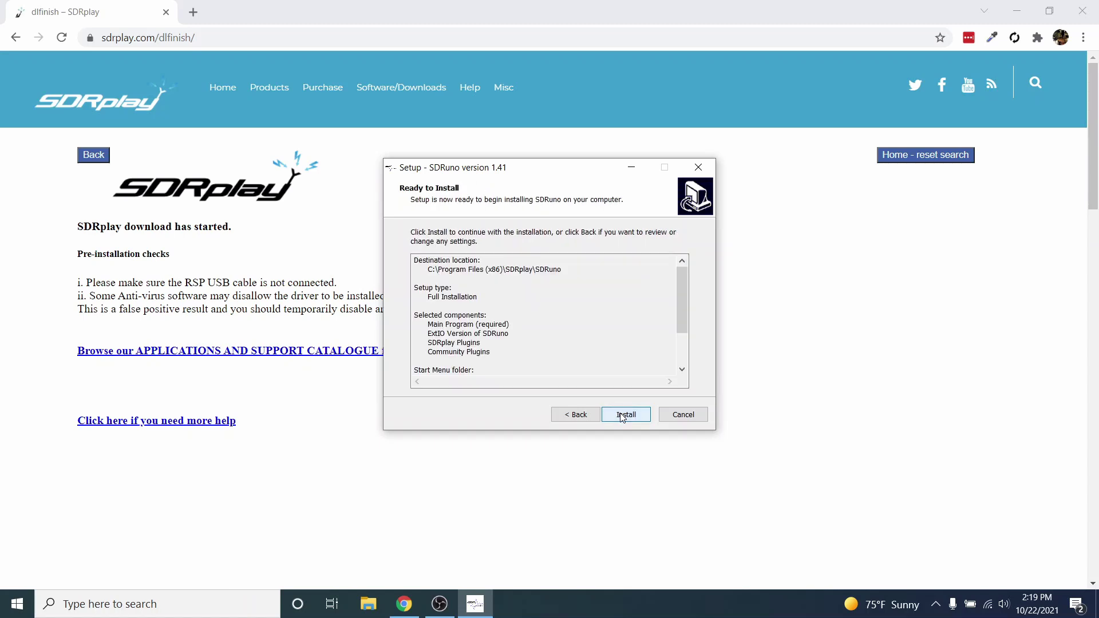
{"action": "left_click", "coordinate": [623, 417]}
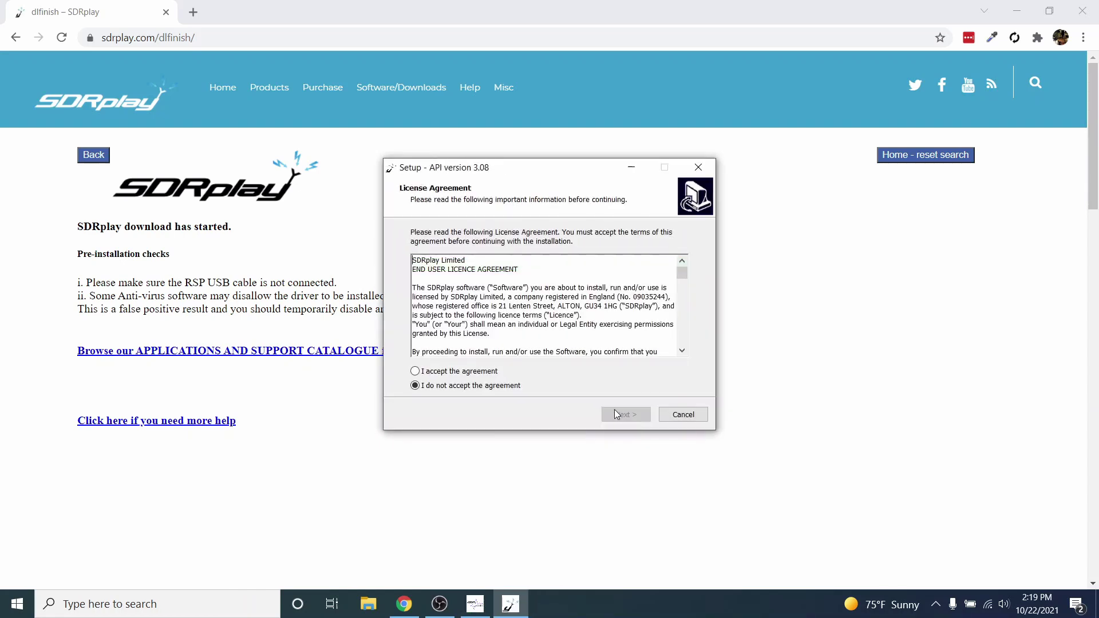
Step: Accept the API 3.08 licence, reuse the existing SDRplay folder, install, and finish the wizard
{"action": "left_click", "coordinate": [468, 372]}
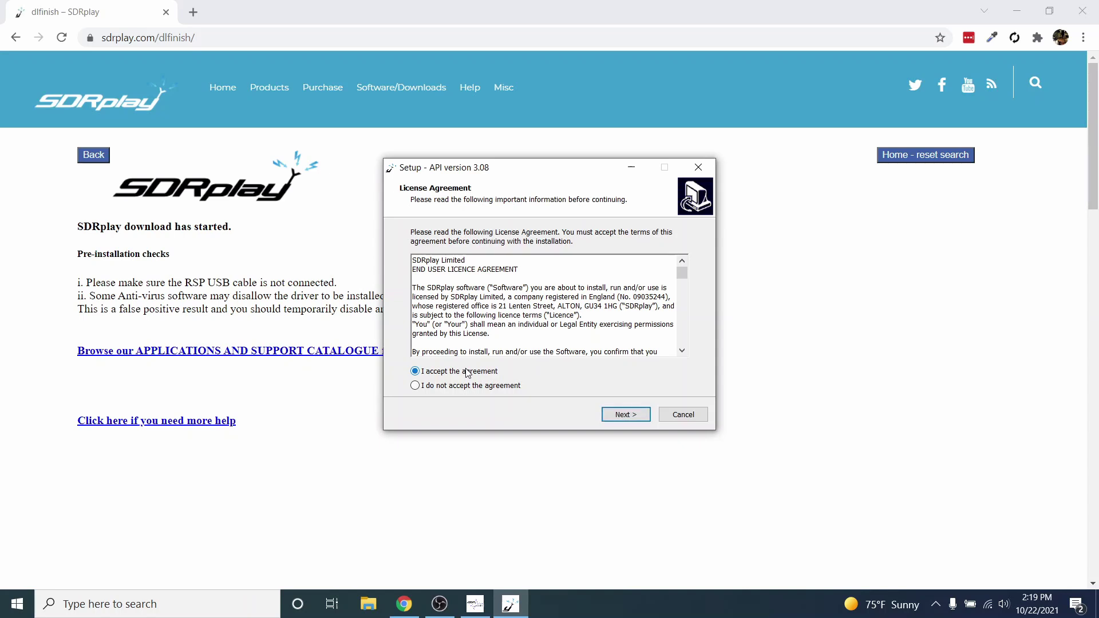
{"action": "left_click", "coordinate": [629, 416]}
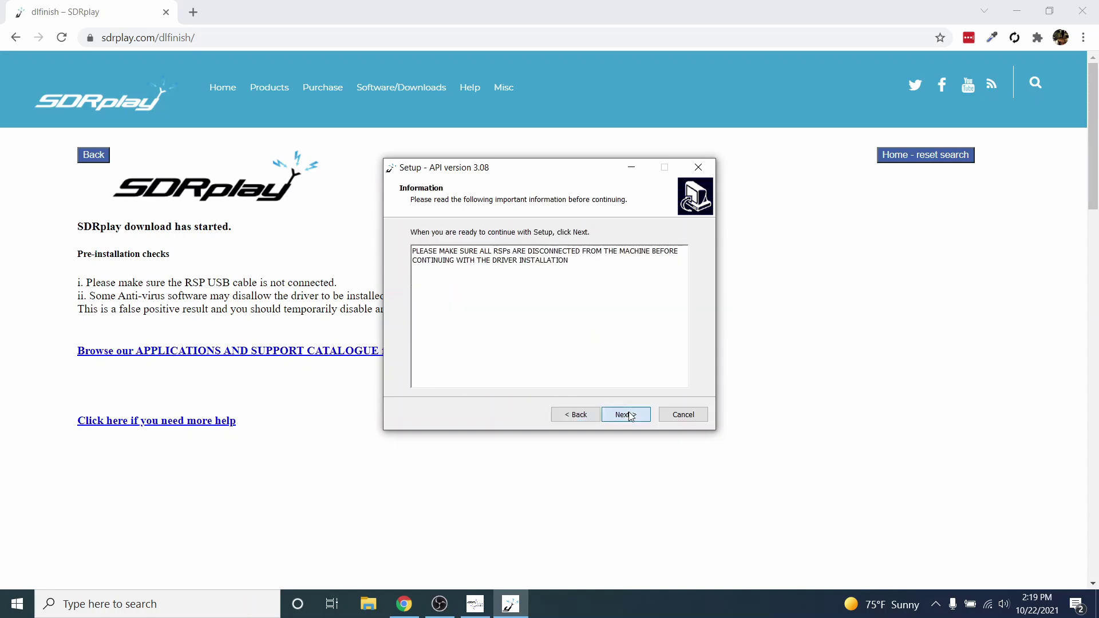
{"action": "left_click", "coordinate": [628, 415]}
{"action": "left_click", "coordinate": [629, 415]}
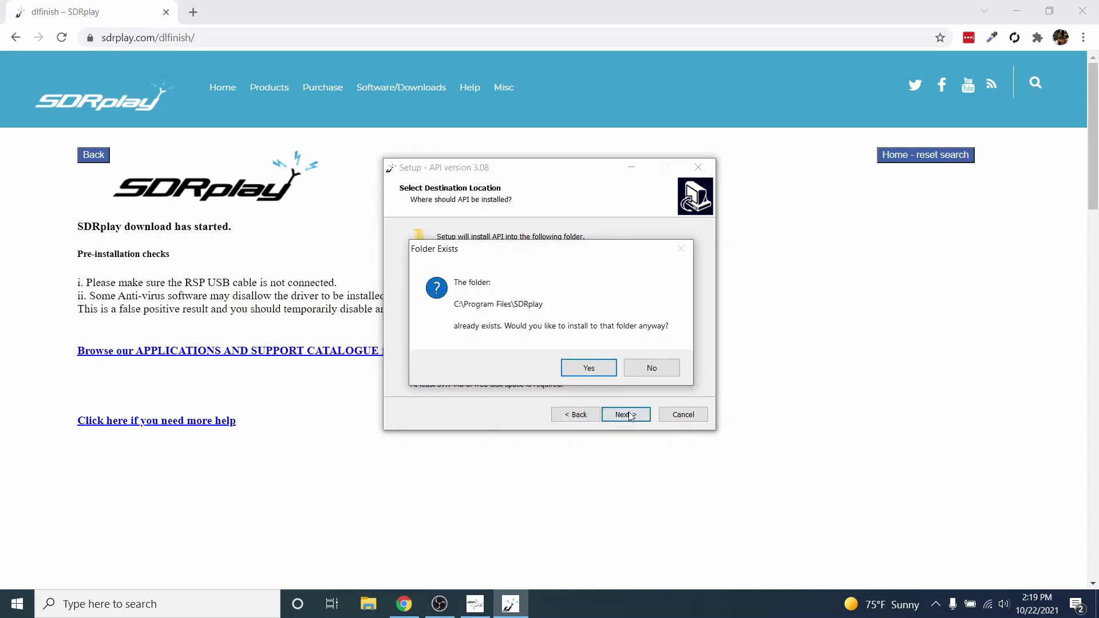
{"action": "left_click", "coordinate": [594, 369]}
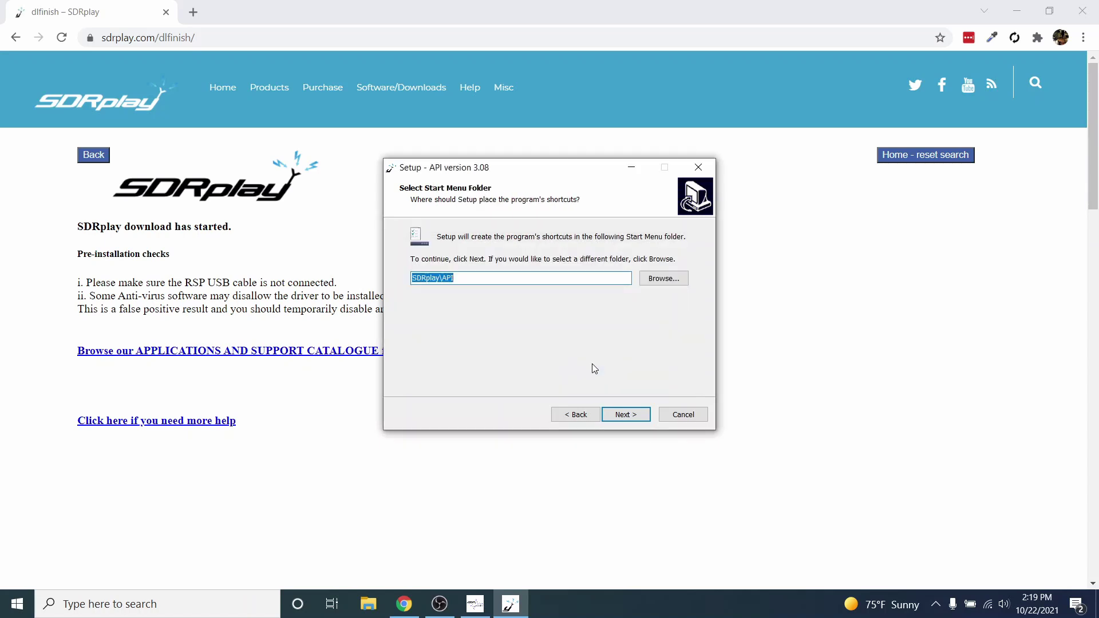
{"action": "left_click", "coordinate": [632, 419]}
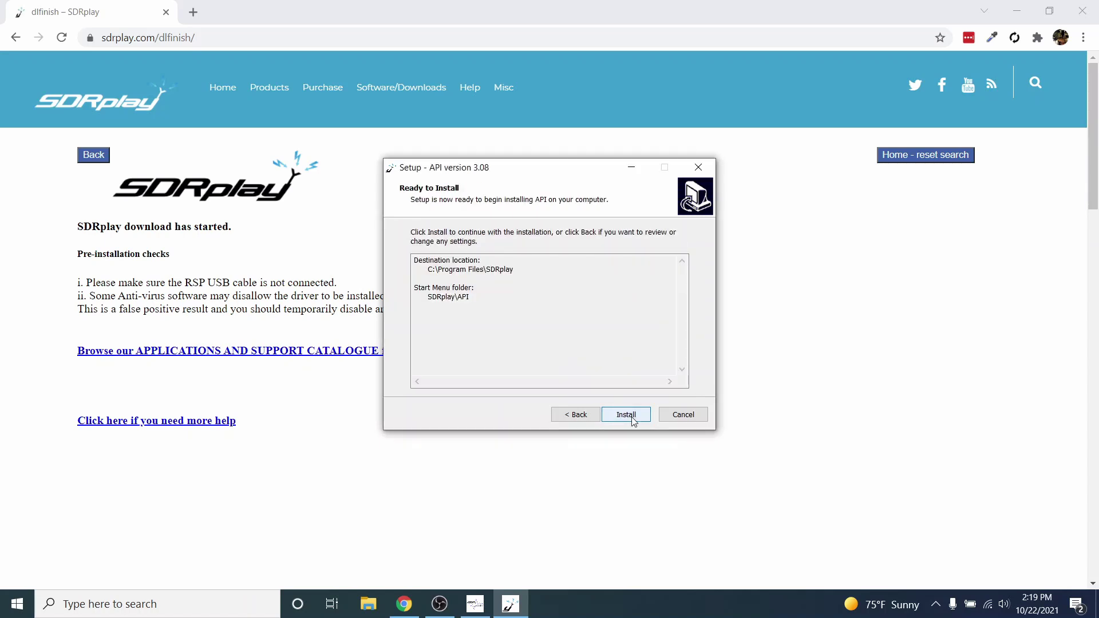
{"action": "left_click", "coordinate": [634, 420]}
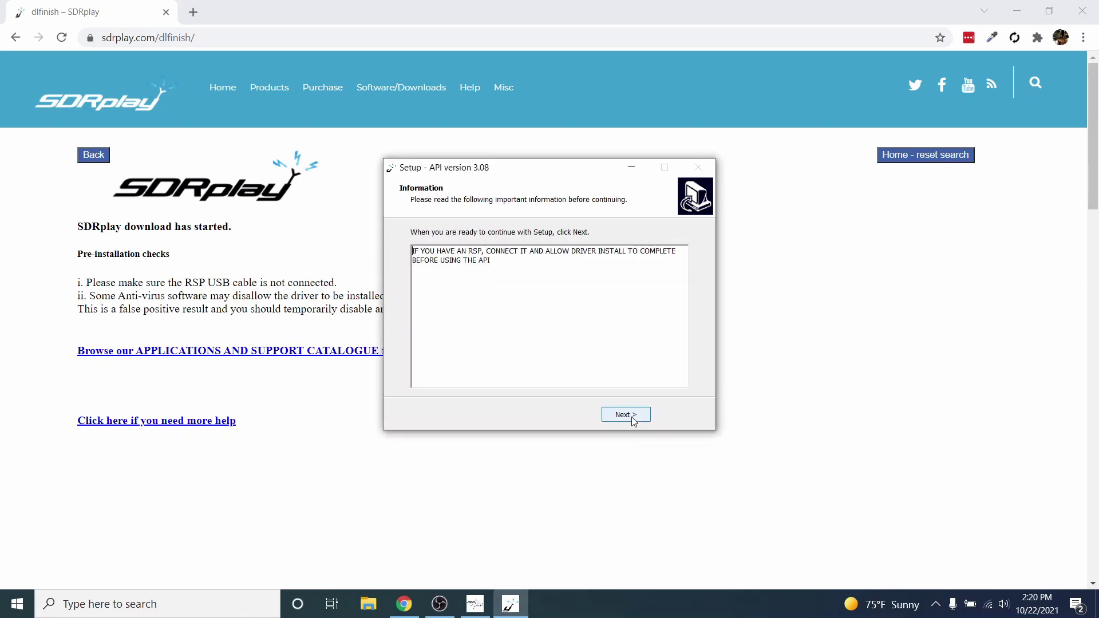
{"action": "left_click", "coordinate": [626, 415]}
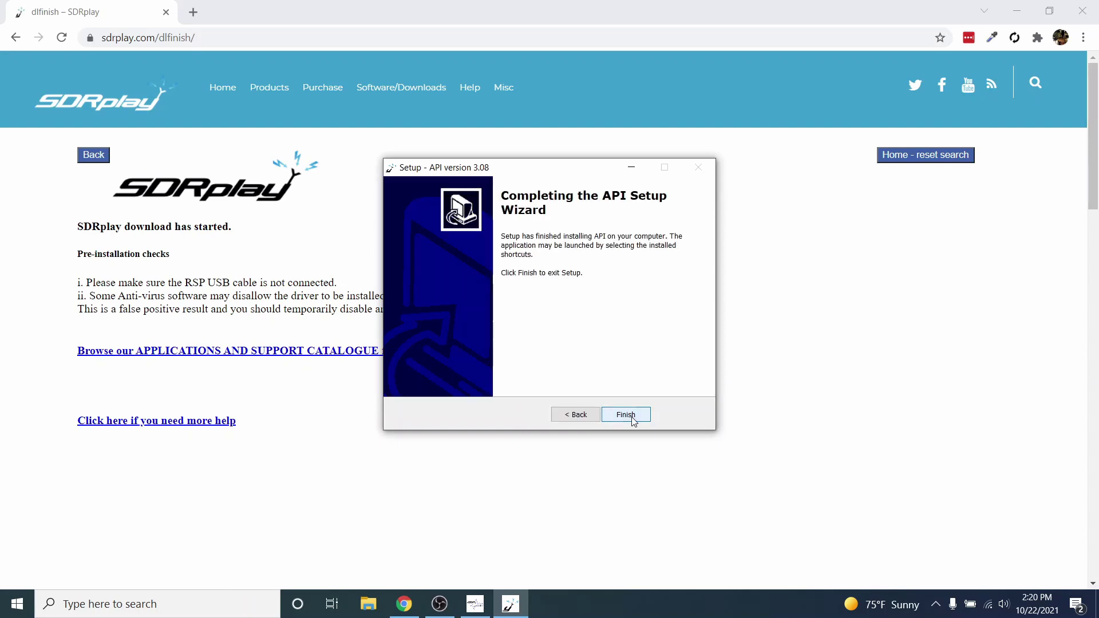
{"action": "left_click", "coordinate": [627, 415]}
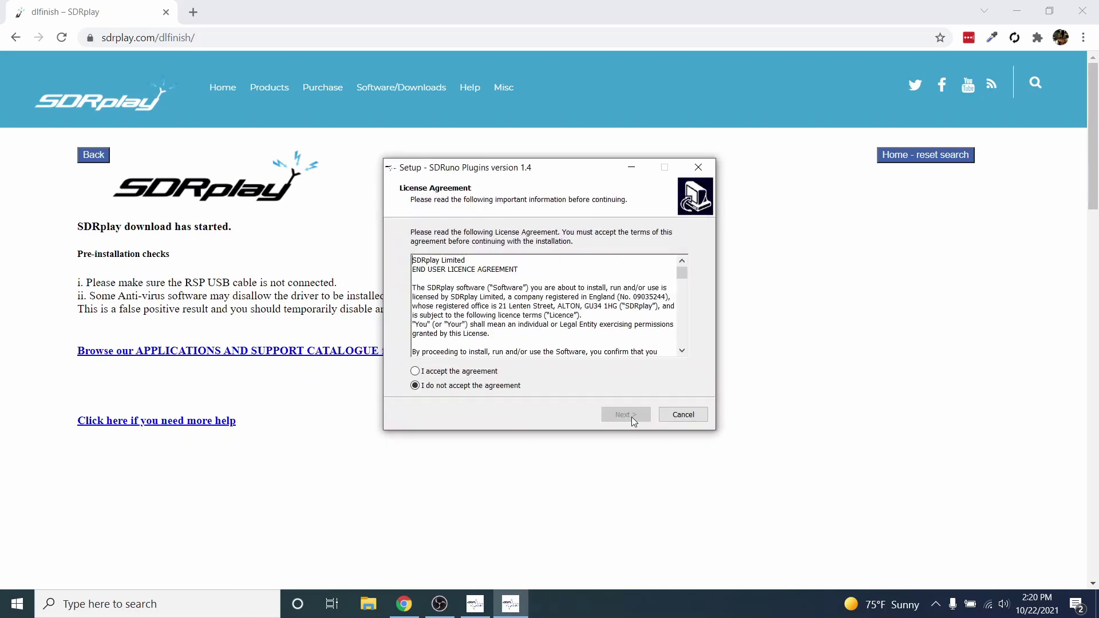
Step: Accept the Plugins 1.4 licence, confirm the DAB+ instructions, install, and close its wizard
{"action": "left_click", "coordinate": [485, 377]}
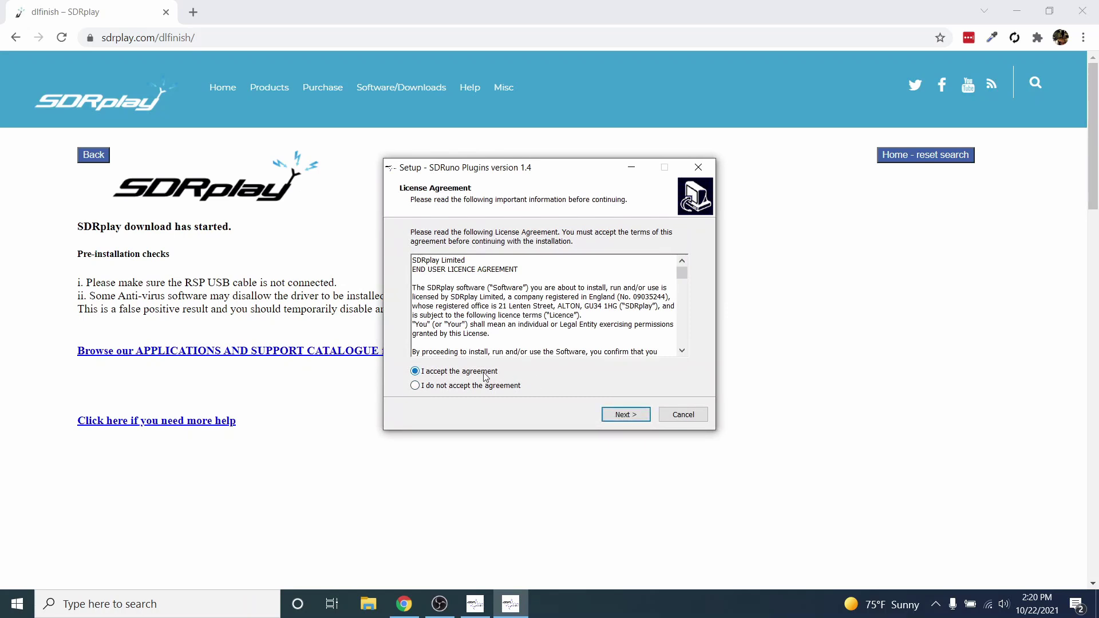
{"action": "left_click", "coordinate": [626, 415]}
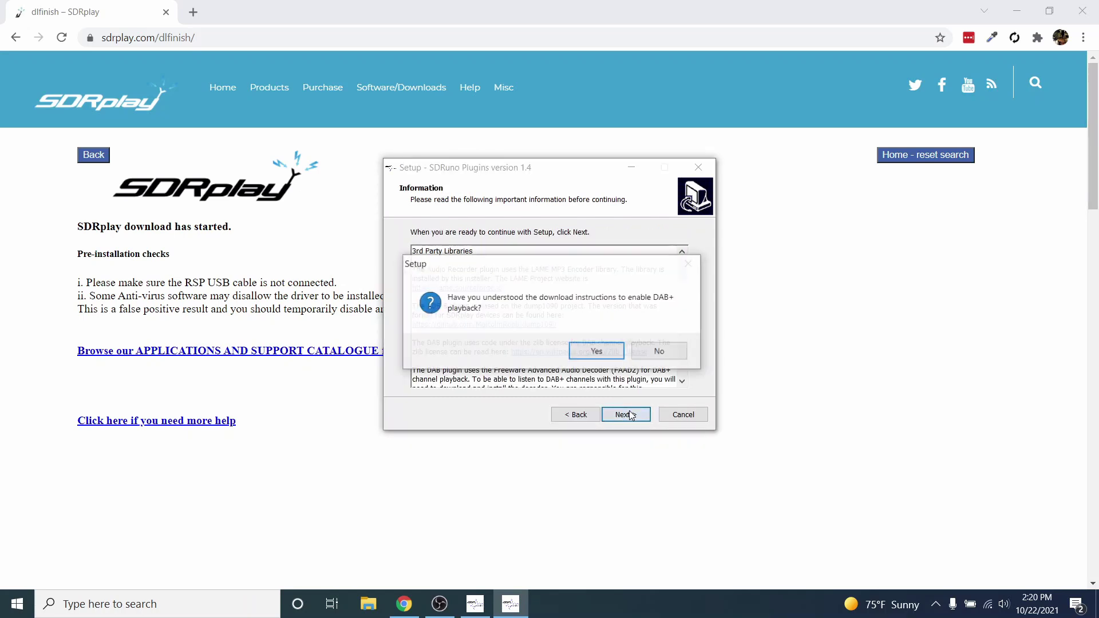
{"action": "left_click", "coordinate": [597, 352]}
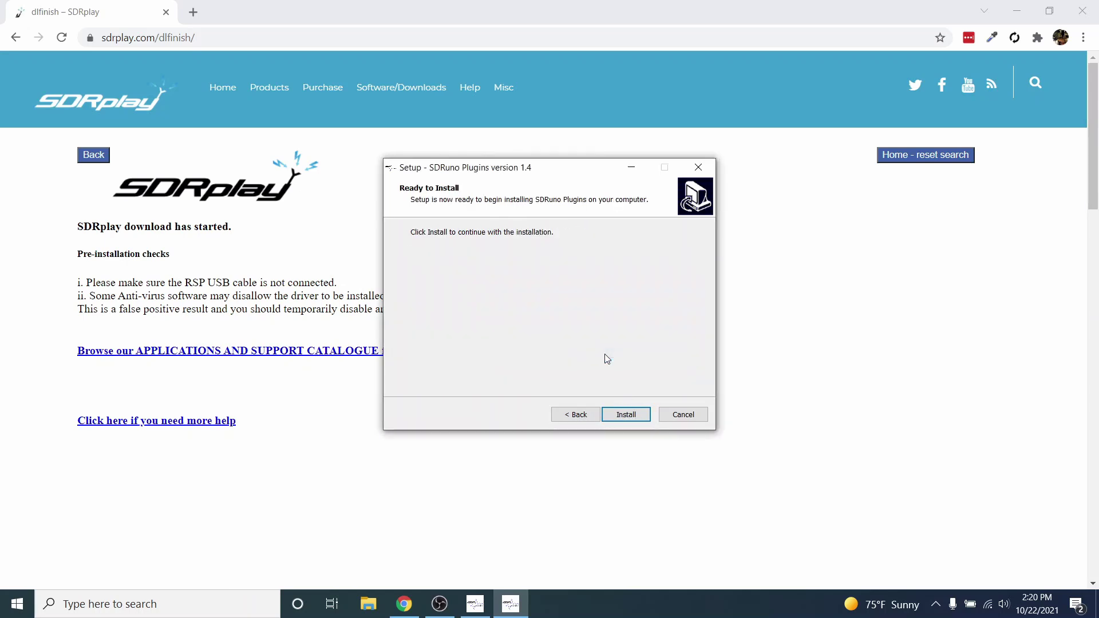
{"action": "left_click", "coordinate": [627, 413]}
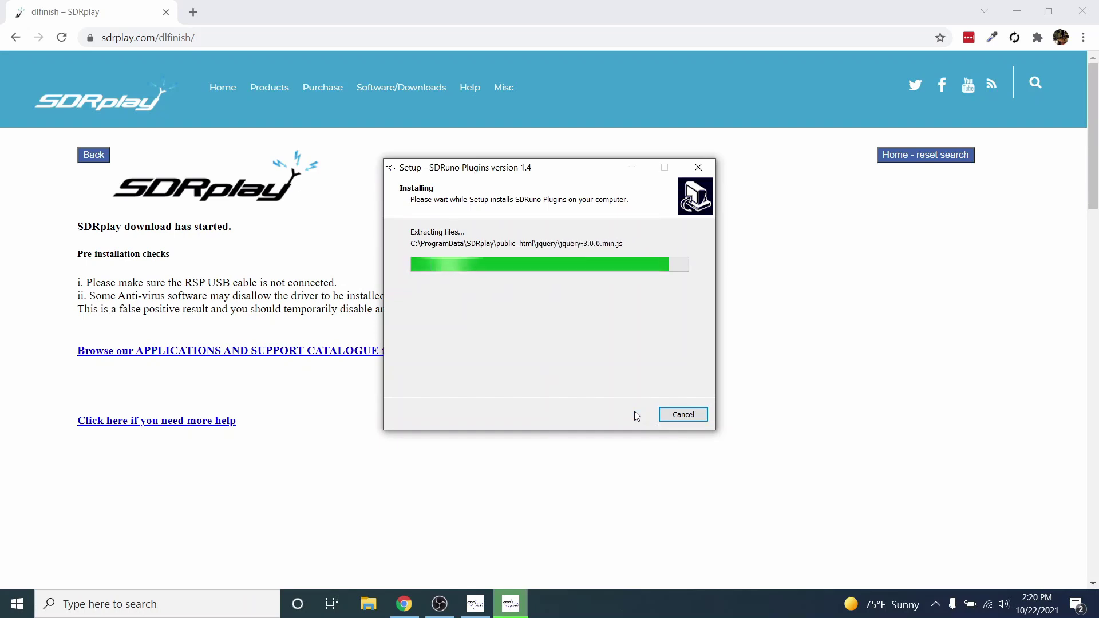
{"action": "left_click", "coordinate": [626, 415]}
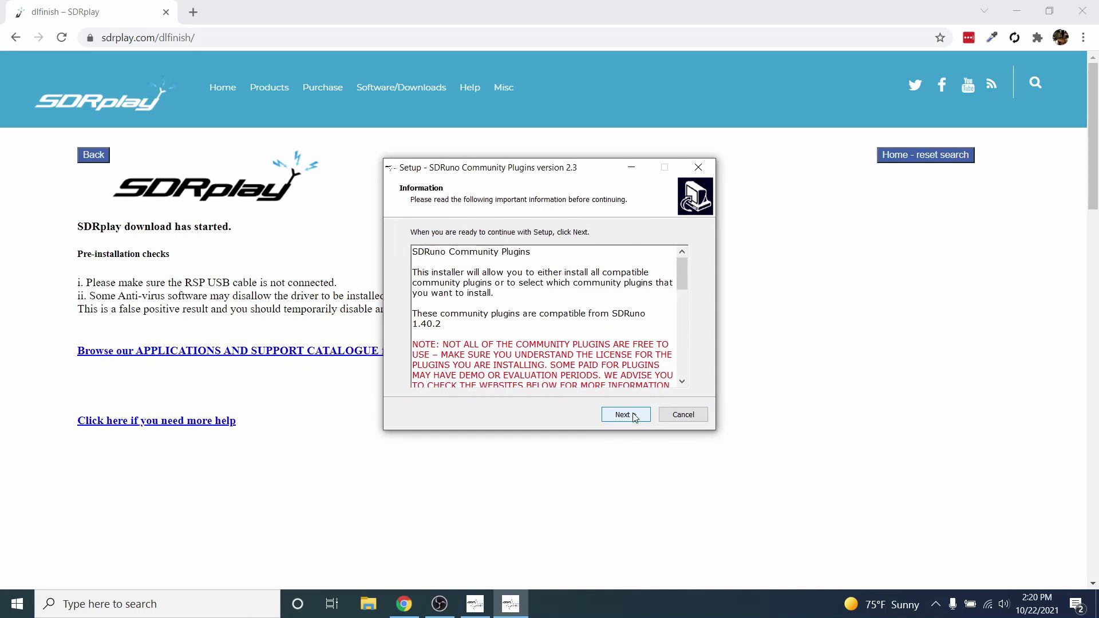
Step: Keep the default Community Plugins 2.3 folder and leave out the paid Equaliser plugin
{"action": "left_click", "coordinate": [626, 414]}
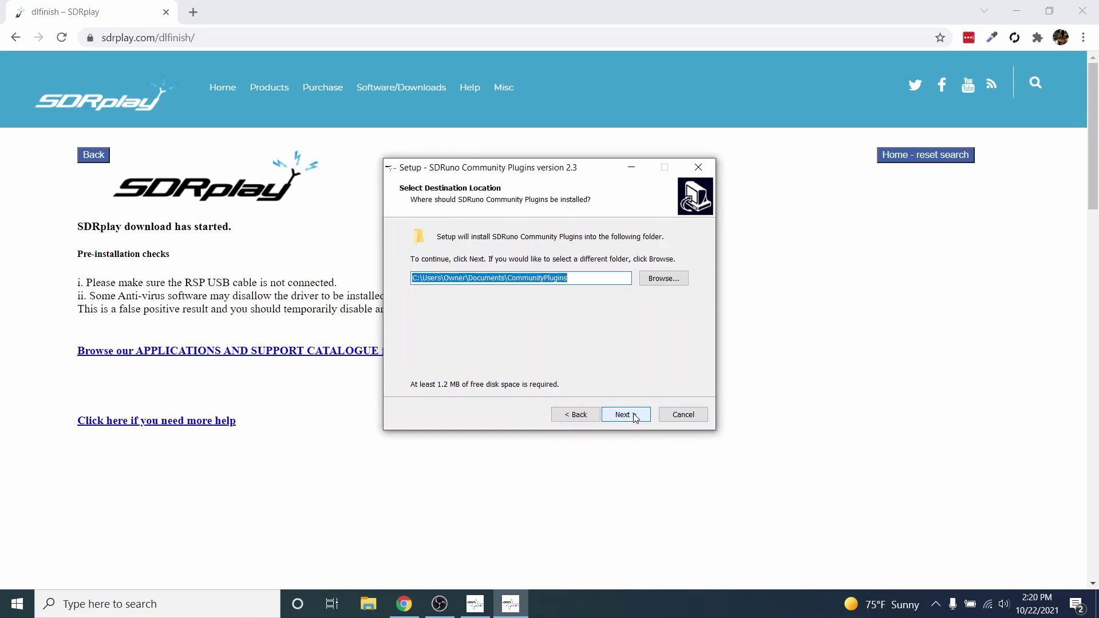
{"action": "left_click", "coordinate": [626, 415]}
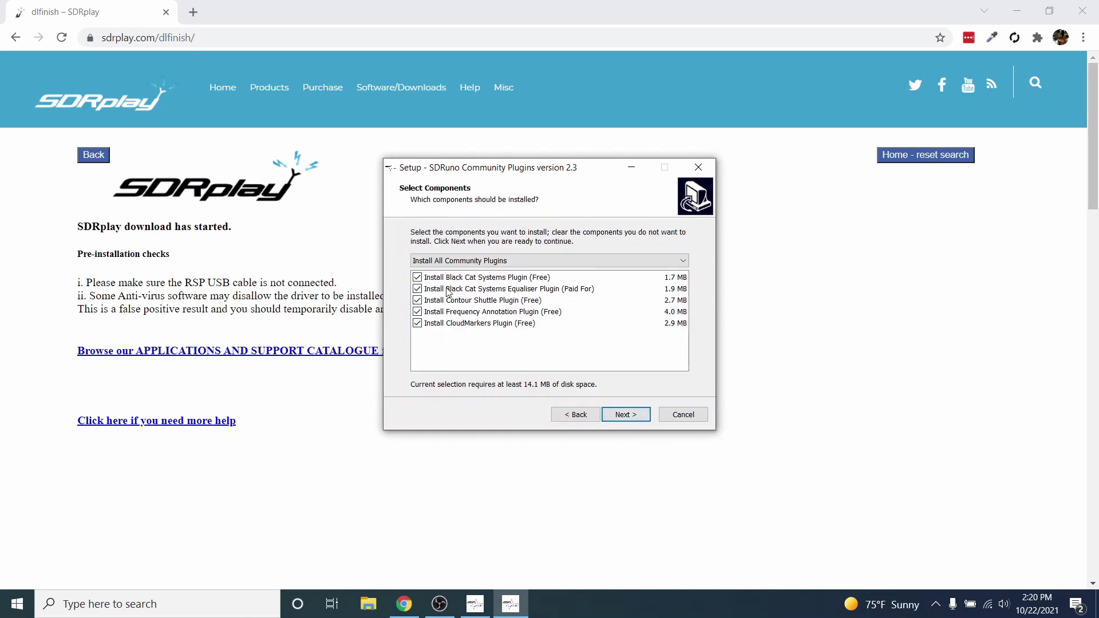
{"action": "left_click", "coordinate": [418, 289]}
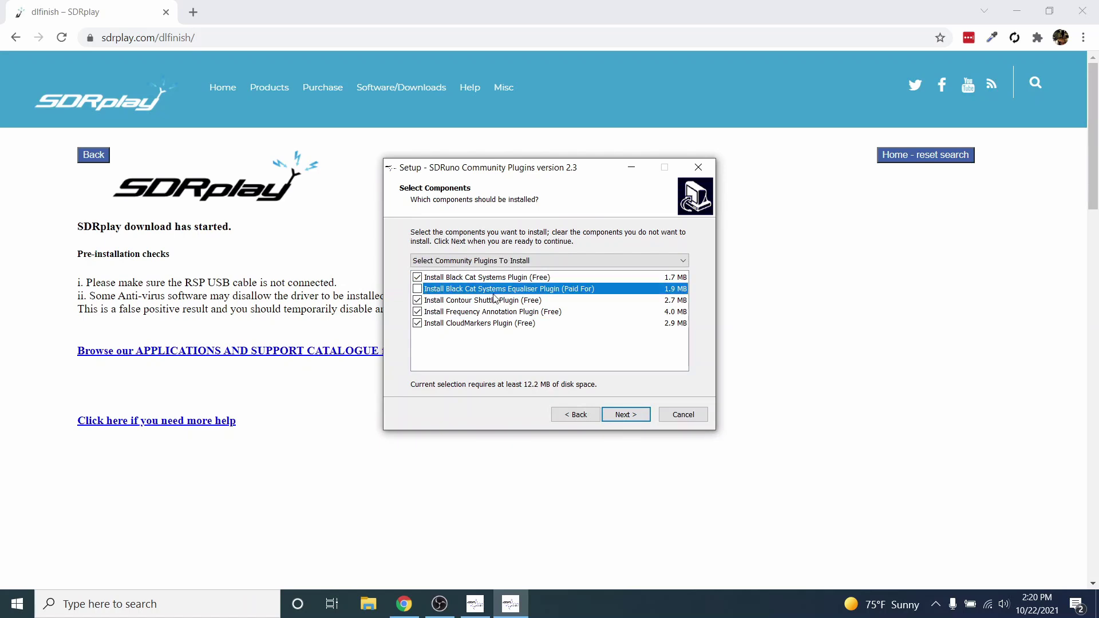
{"action": "left_click", "coordinate": [634, 415]}
Step: Install the community plugins and finish both the Community Plugins and SDRuno 1.41 wizards
{"action": "left_click", "coordinate": [634, 417]}
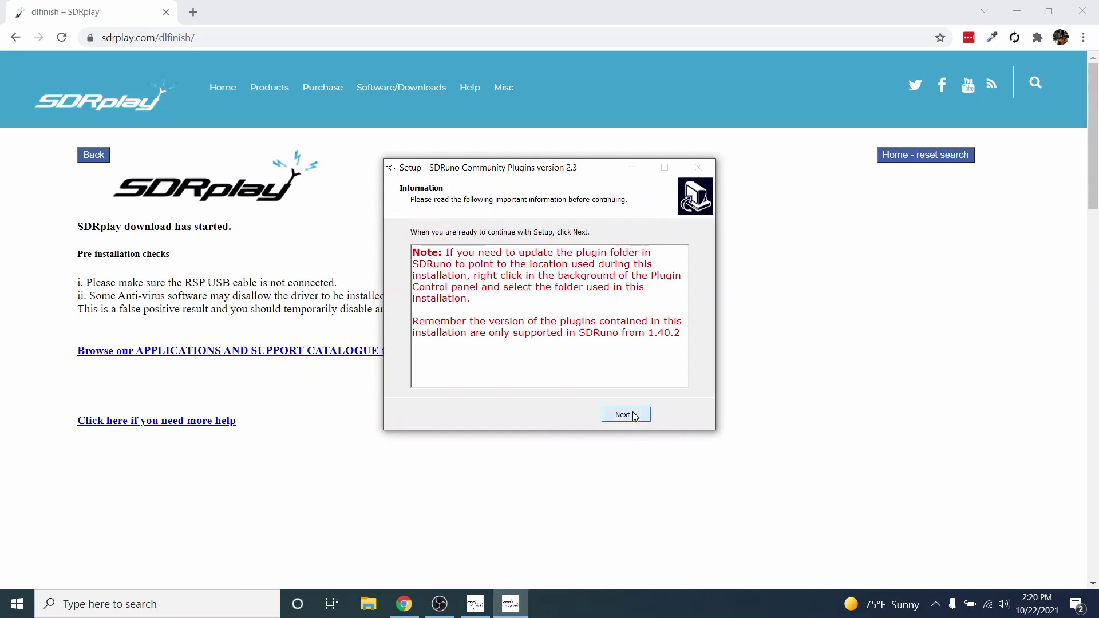
{"action": "left_click", "coordinate": [634, 417]}
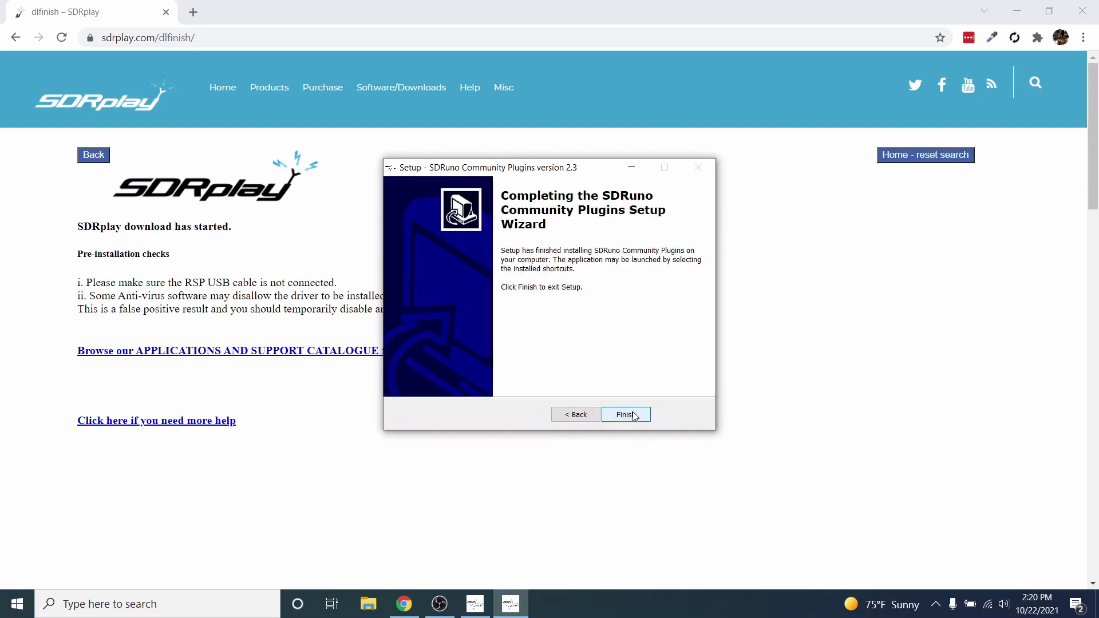
{"action": "left_click", "coordinate": [634, 417]}
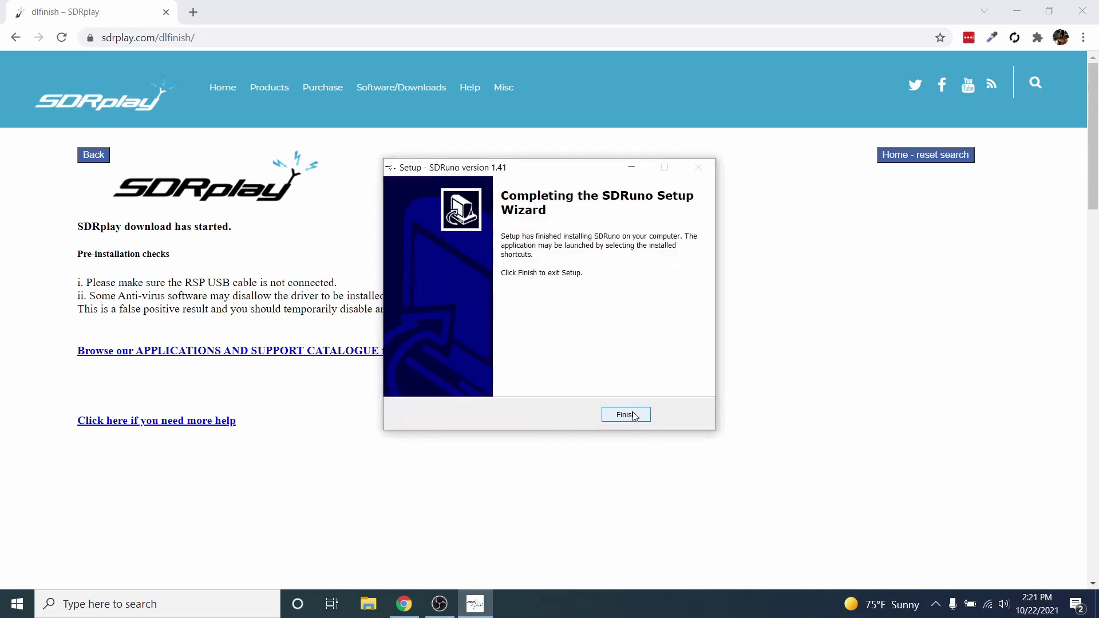
{"action": "left_click", "coordinate": [634, 416]}
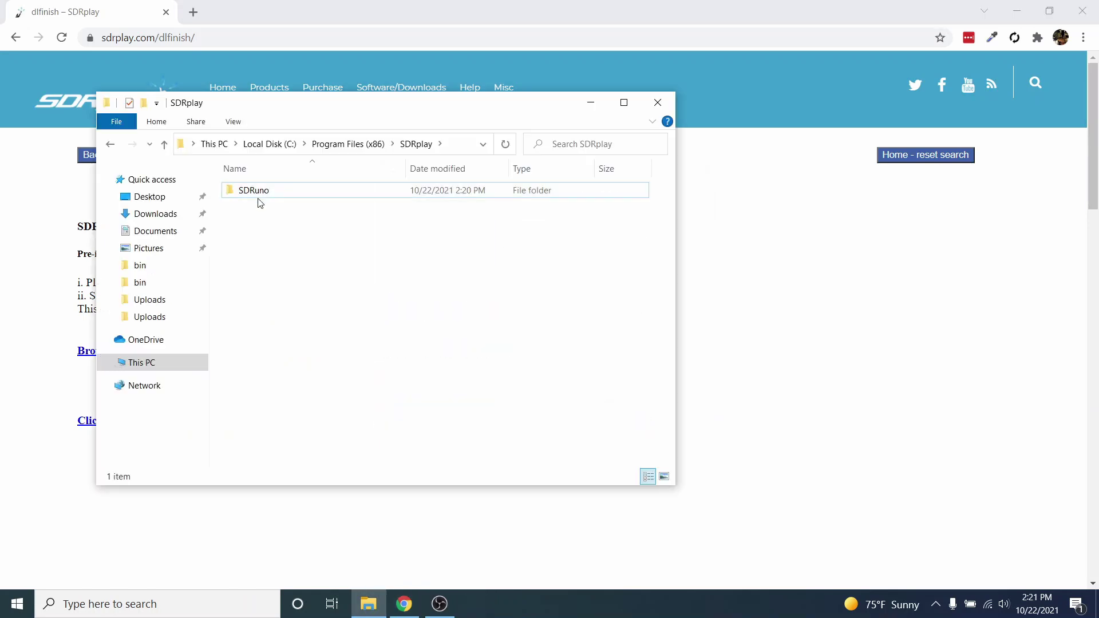
Step: Send SDRuno.EXTIO.exe from the SDRuno program folder to the desktop as a shortcut
{"action": "double_click", "coordinate": [256, 194]}
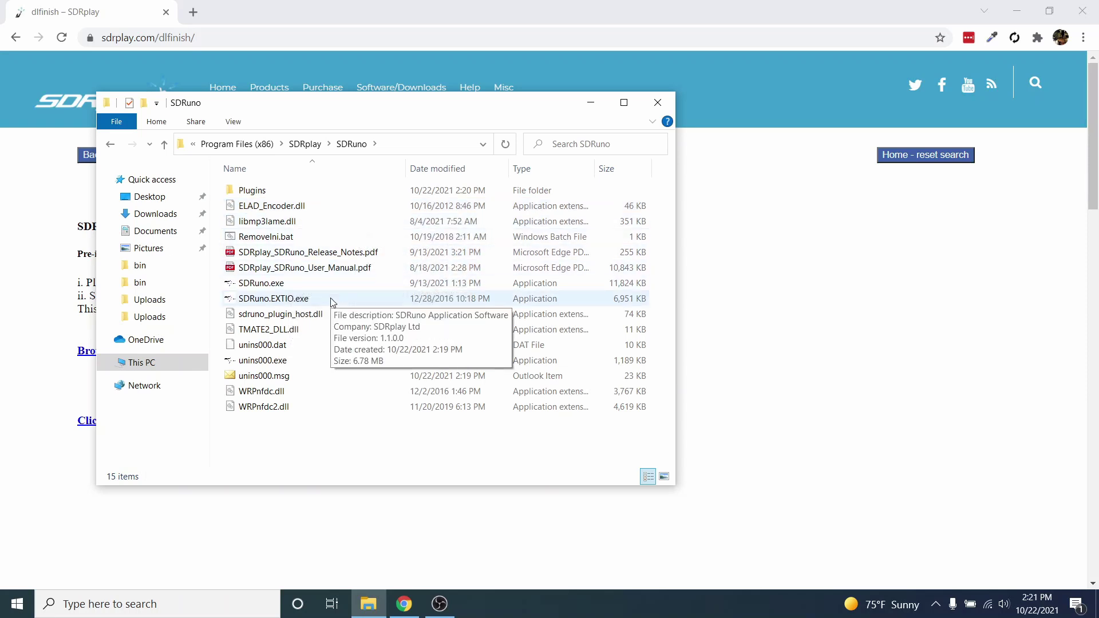
{"action": "right_click", "coordinate": [331, 302]}
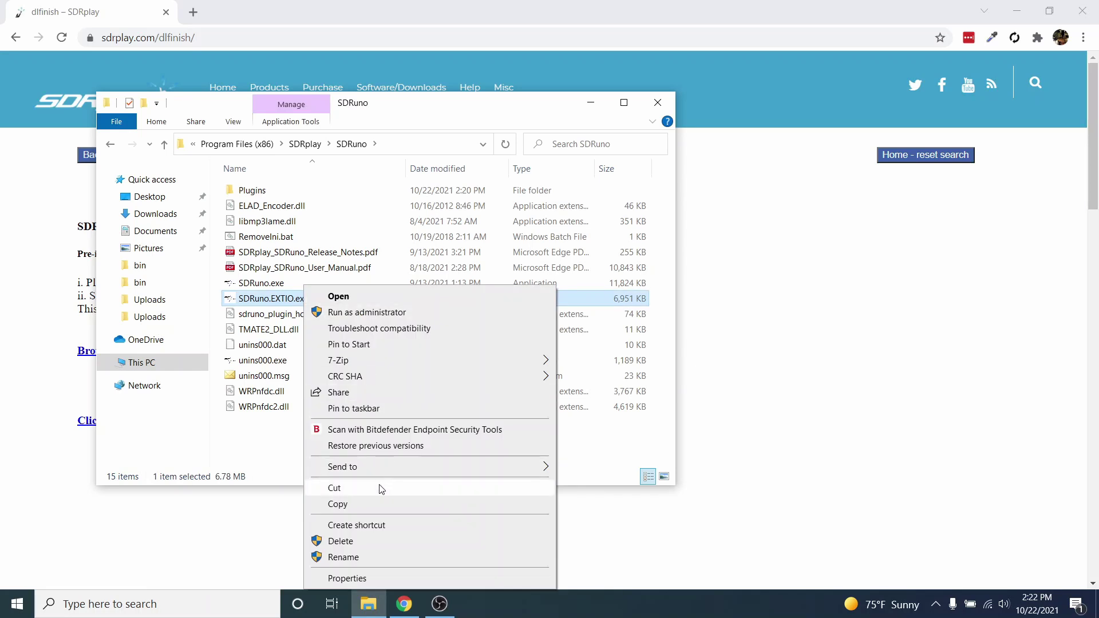
{"action": "mouse_move", "coordinate": [389, 470]}
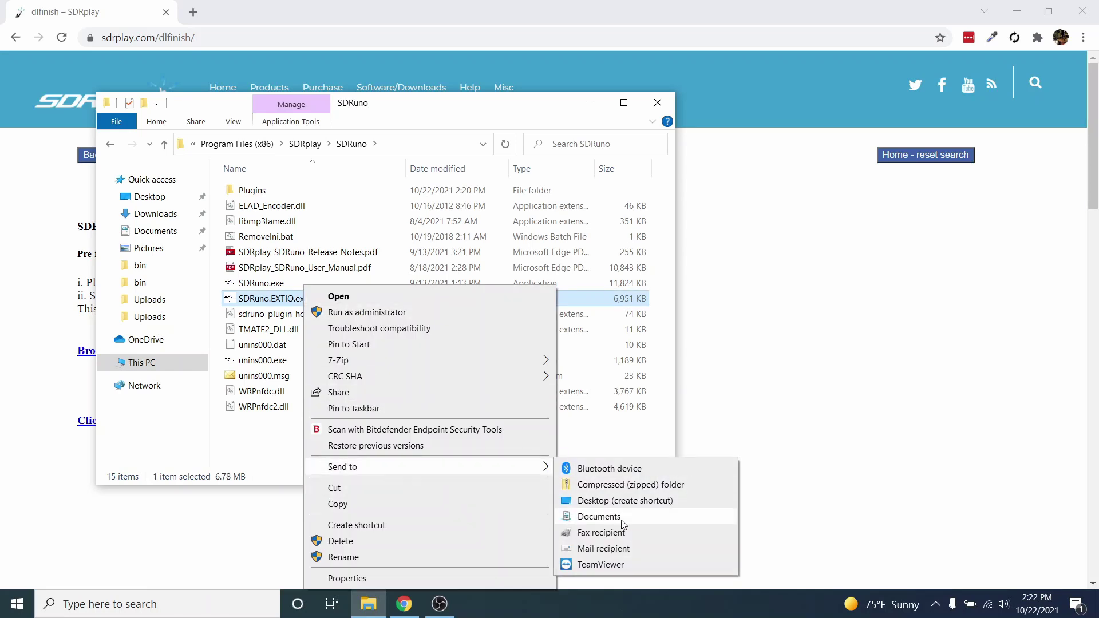
{"action": "left_click", "coordinate": [631, 506]}
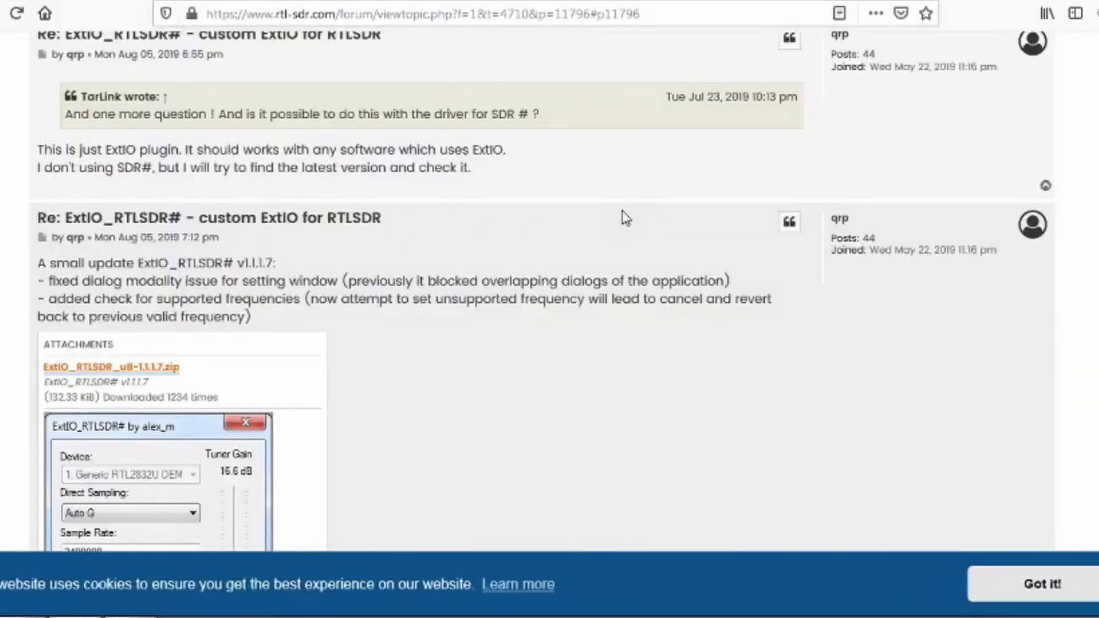
Step: Save the ExtIO_RTLSDR_u8-1.1.1.7.zip forum attachment into C:\SDR, then open Computer
{"action": "left_click", "coordinate": [695, 10]}
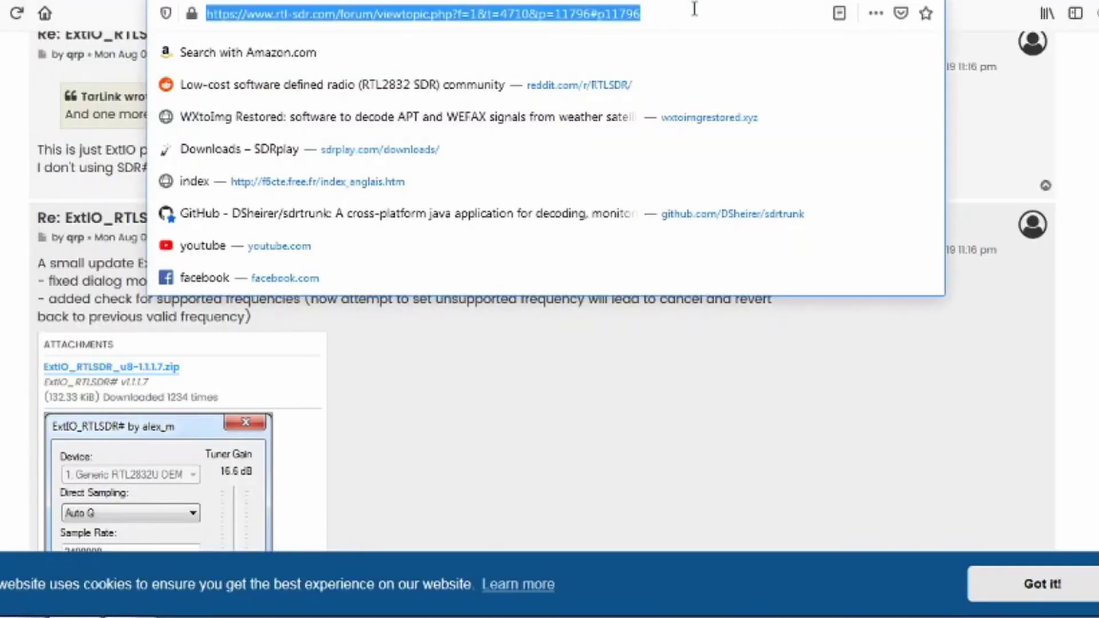
{"action": "left_click", "coordinate": [628, 359]}
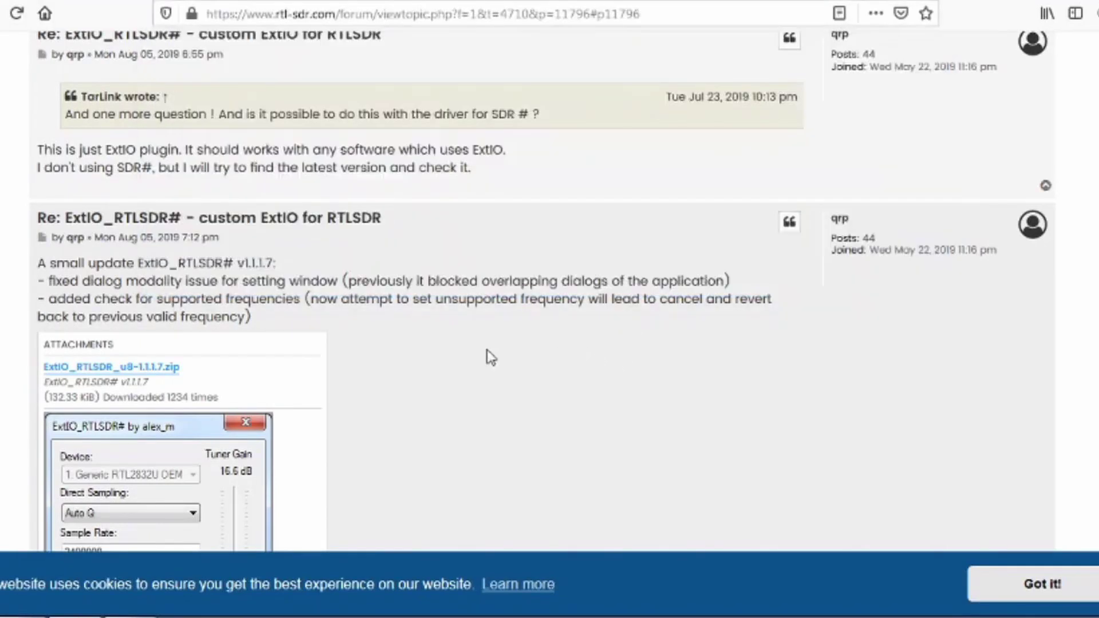
{"action": "left_click", "coordinate": [173, 374]}
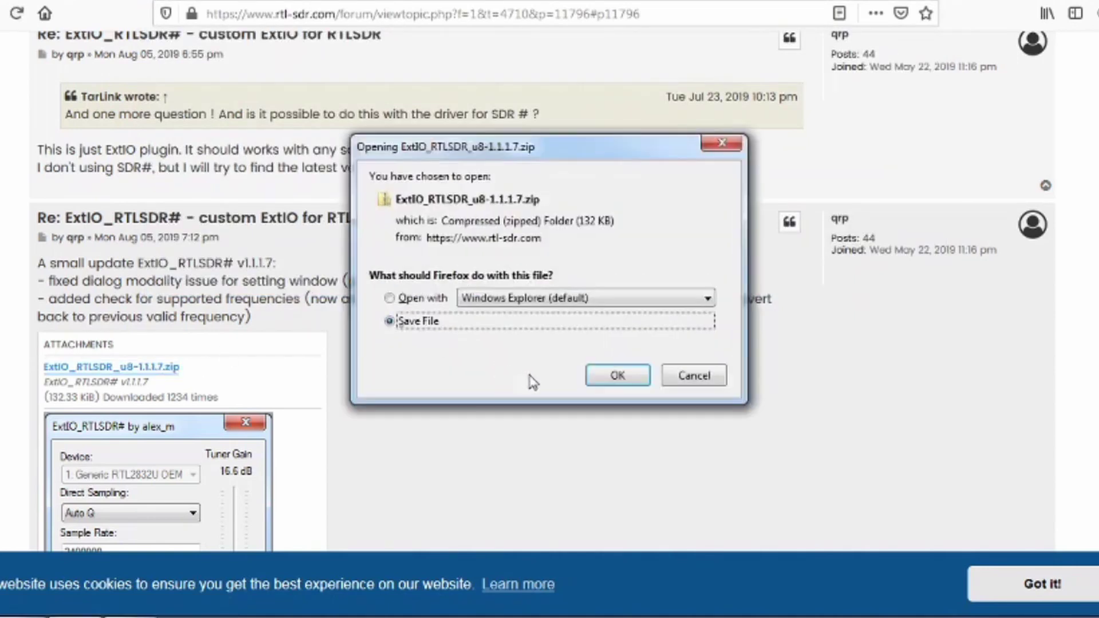
{"action": "left_click", "coordinate": [616, 375]}
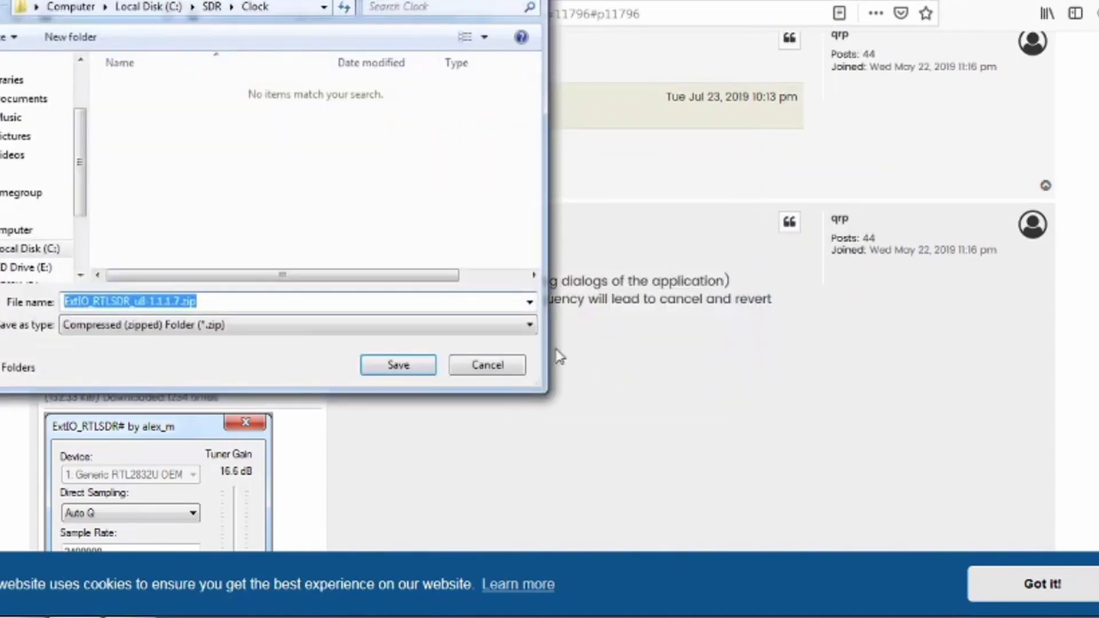
{"action": "left_click", "coordinate": [211, 7]}
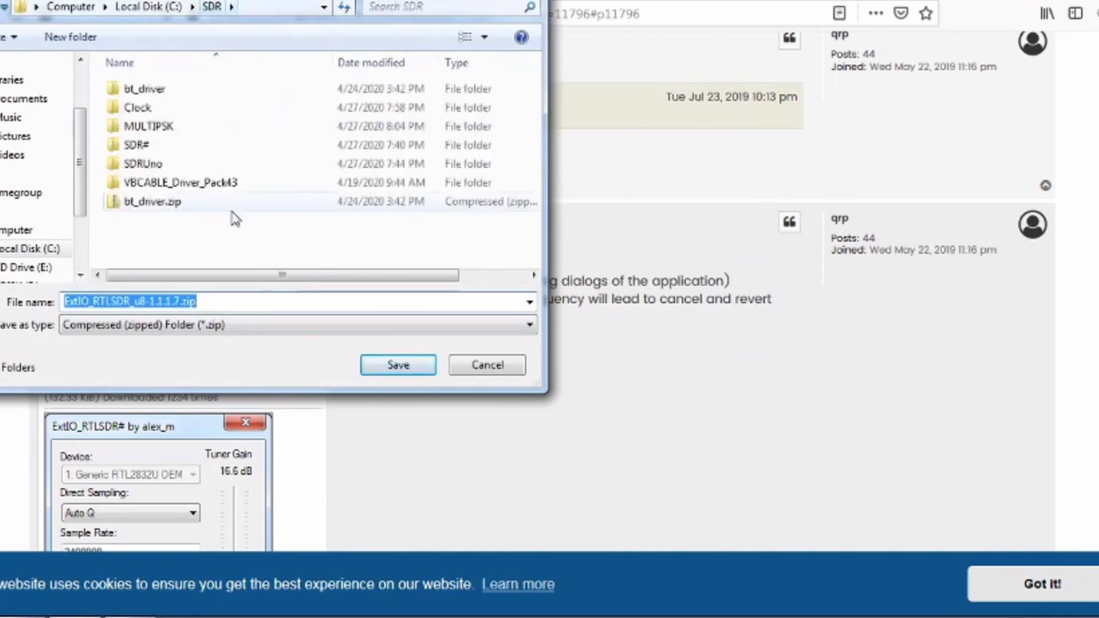
{"action": "left_click", "coordinate": [399, 365]}
{"action": "key", "text": "super"}
{"action": "left_click", "coordinate": [234, 369]}
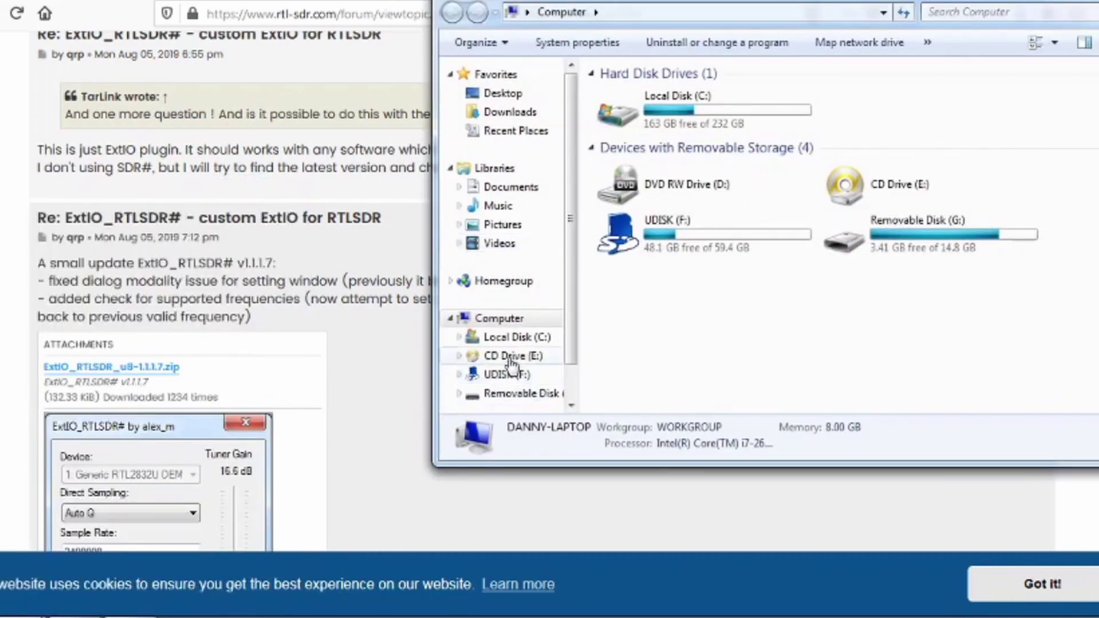
Step: Extract ExtIO_RTLSDR_u8-1.1.1.7.zip in C:\SDR into its own folder with 7-Zip
{"action": "left_click", "coordinate": [498, 336]}
{"action": "double_click", "coordinate": [630, 263]}
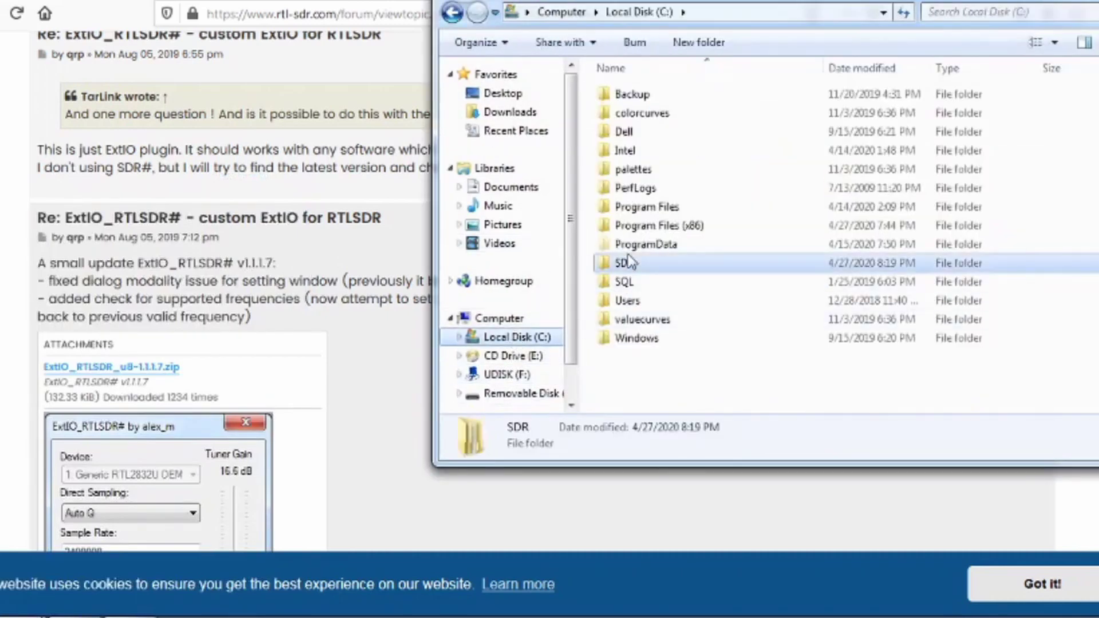
{"action": "right_click", "coordinate": [652, 229]}
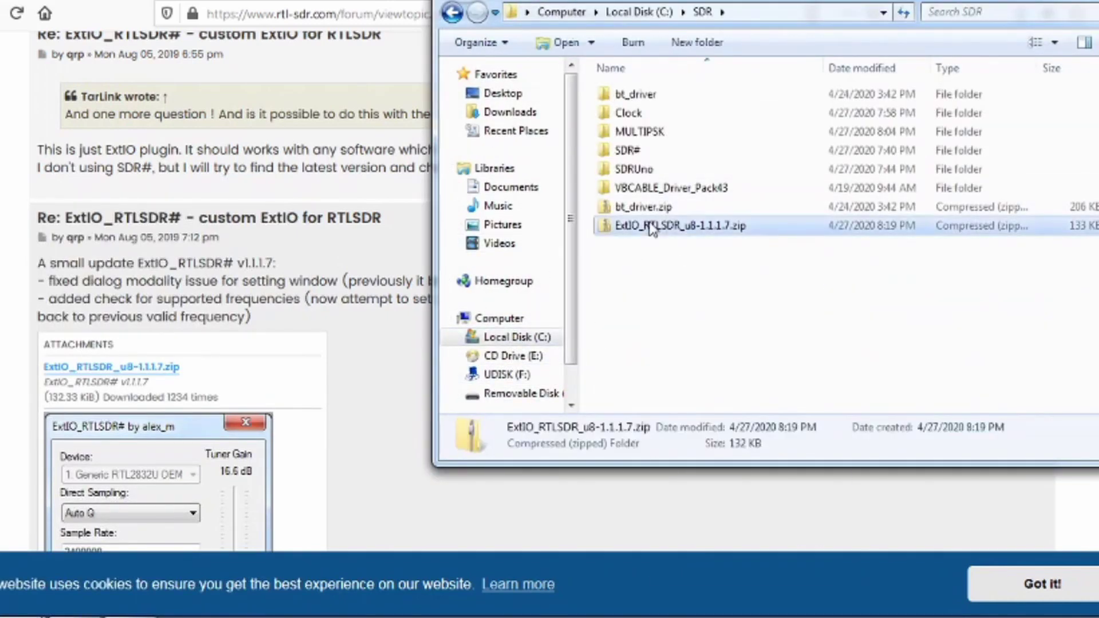
{"action": "mouse_move", "coordinate": [724, 311]}
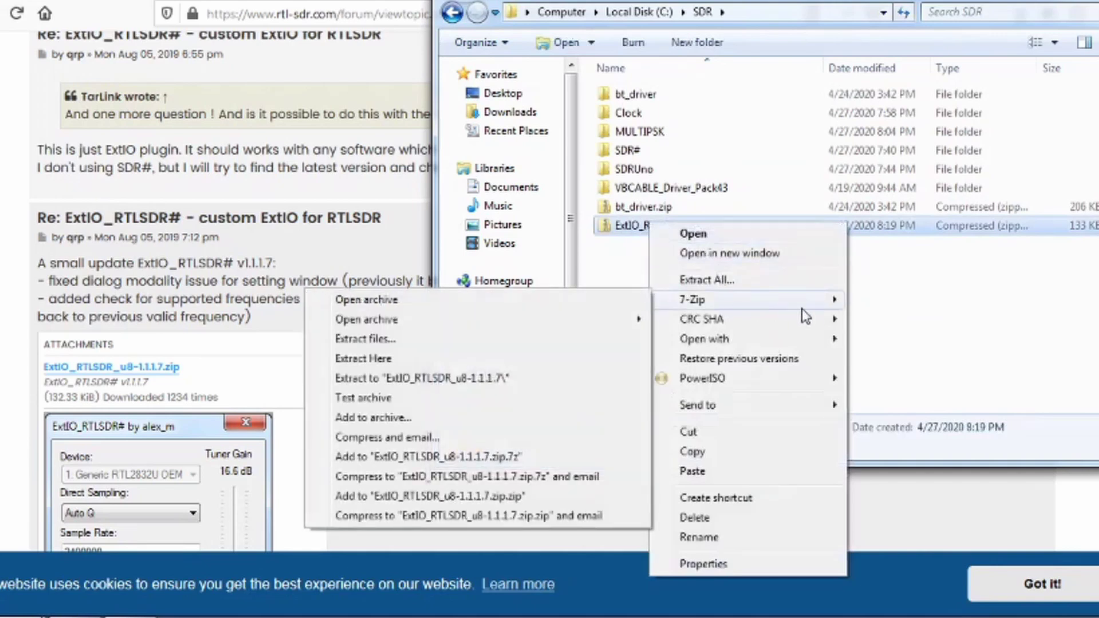
{"action": "left_click", "coordinate": [549, 378]}
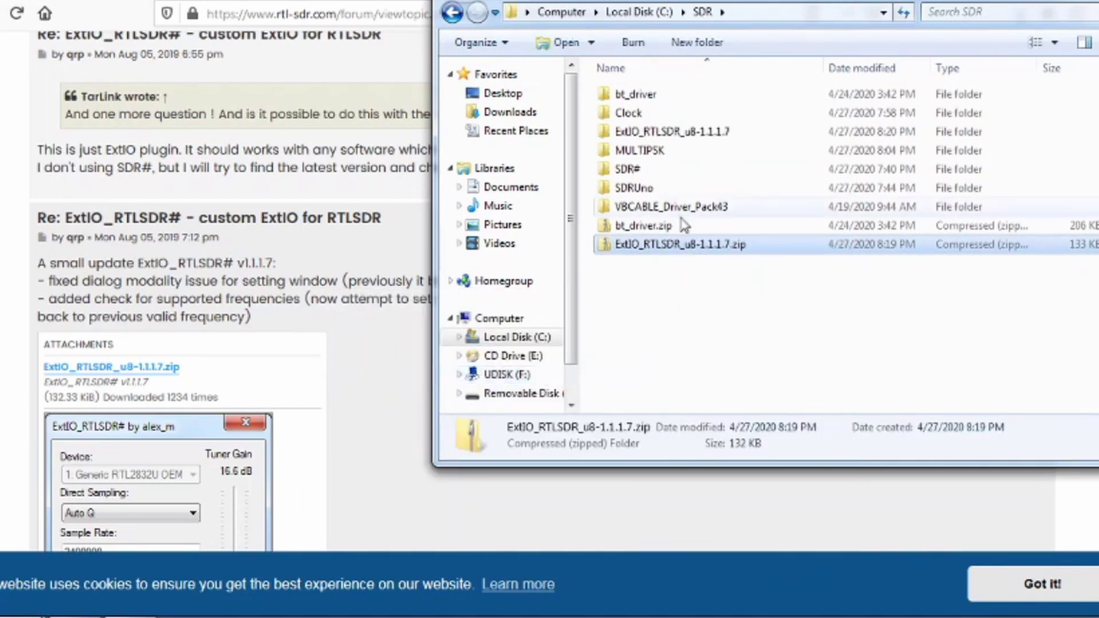
Step: Copy rtlsdr.dll and ExtIO_RTLSDR_u8.dll from the extracted ExtIO_RTLSDR_u8-1.1.1.7 folder
{"action": "left_click", "coordinate": [673, 133]}
{"action": "double_click", "coordinate": [672, 134]}
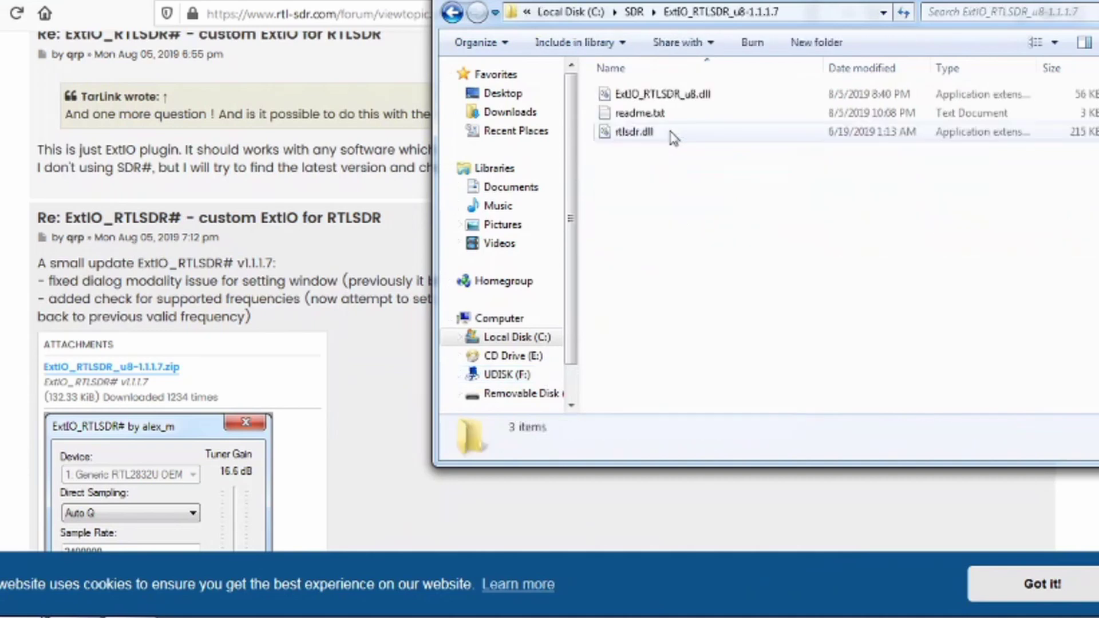
{"action": "left_click", "coordinate": [647, 135]}
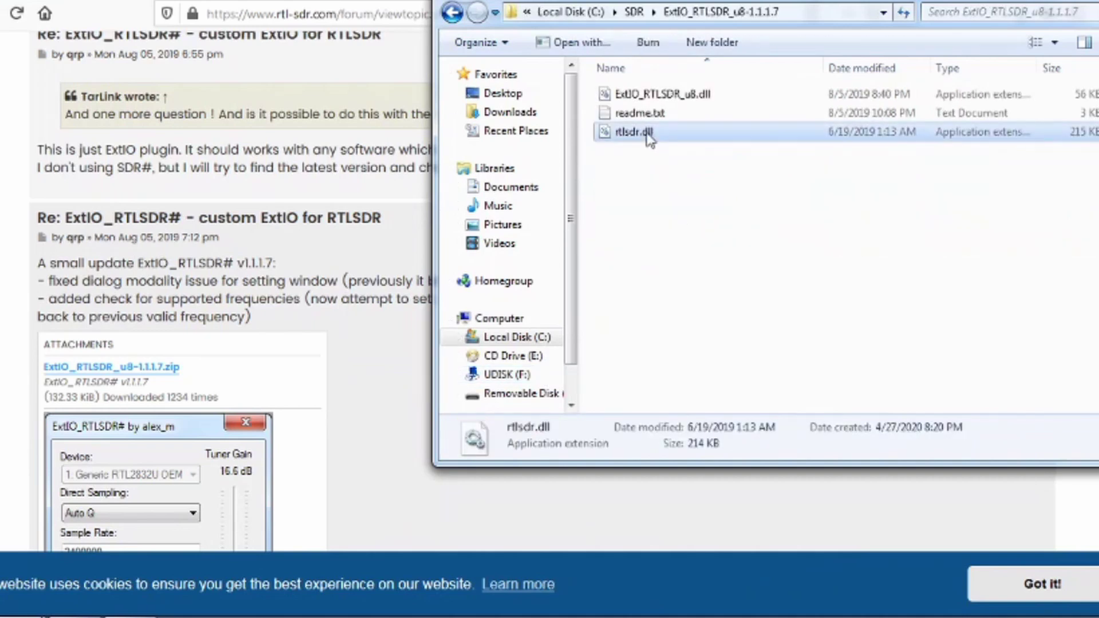
{"action": "left_click", "coordinate": [661, 97], "text": "ctrl"}
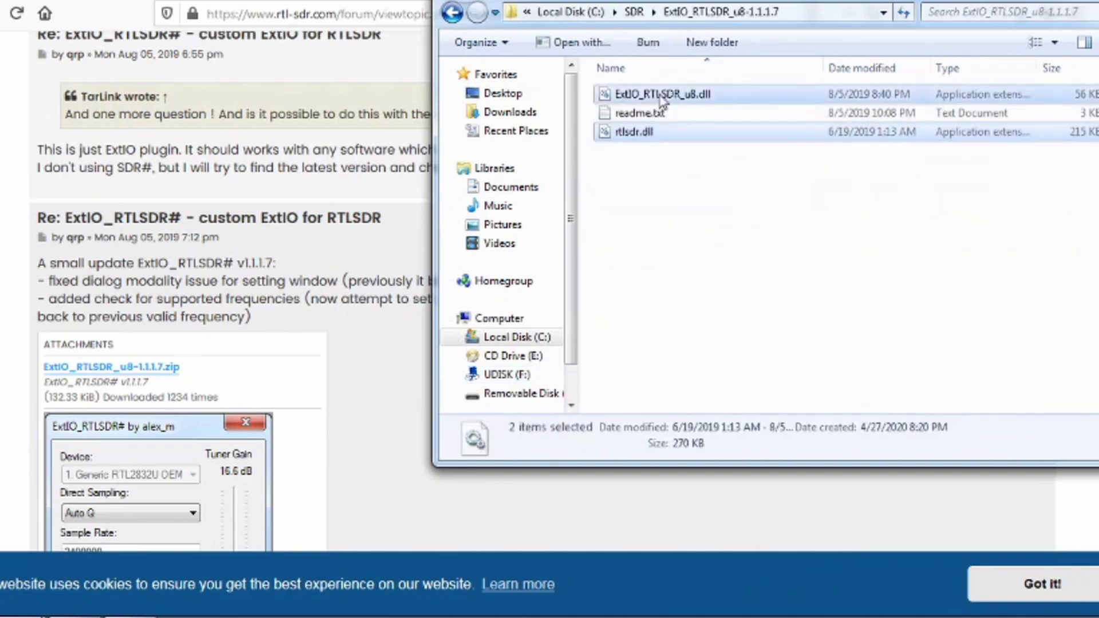
{"action": "right_click", "coordinate": [662, 98]}
{"action": "left_click", "coordinate": [732, 232]}
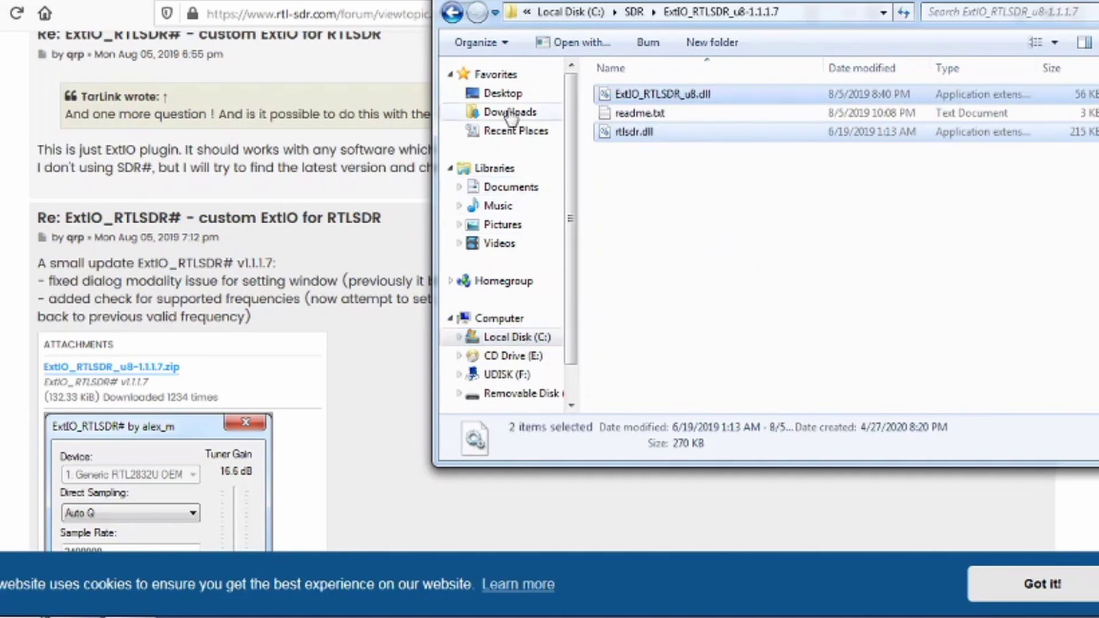
Step: Paste rtlsdr.dll and ExtIO_RTLSDR_u8.dll into the Documents library and return to the desktop
{"action": "left_click", "coordinate": [507, 189]}
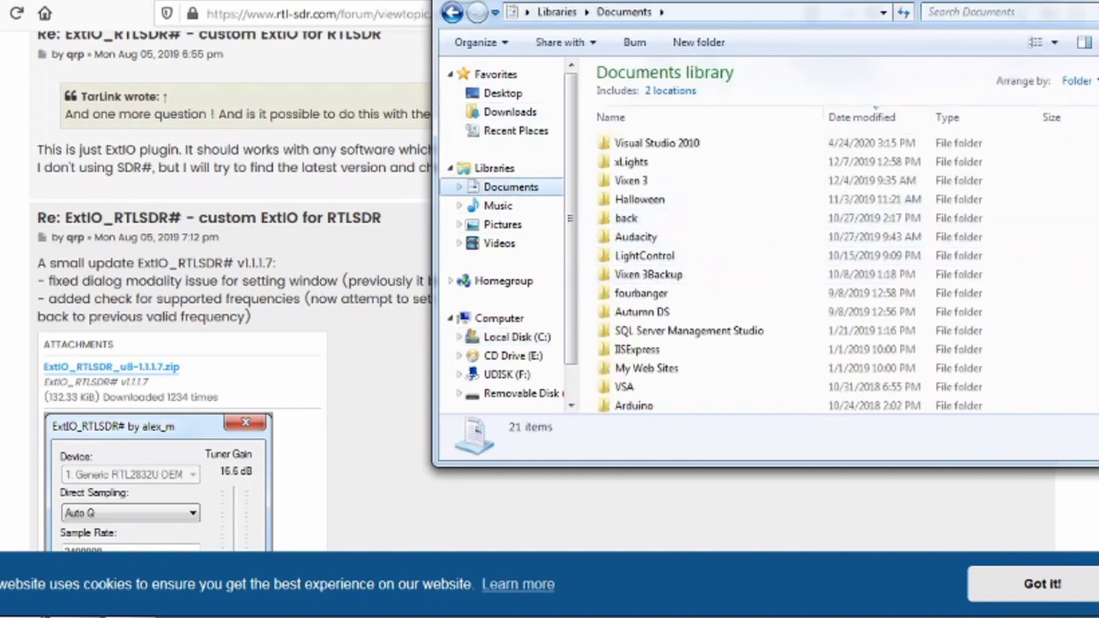
{"action": "scroll", "coordinate": [801, 272], "scroll_direction": "down", "scroll_amount": 2}
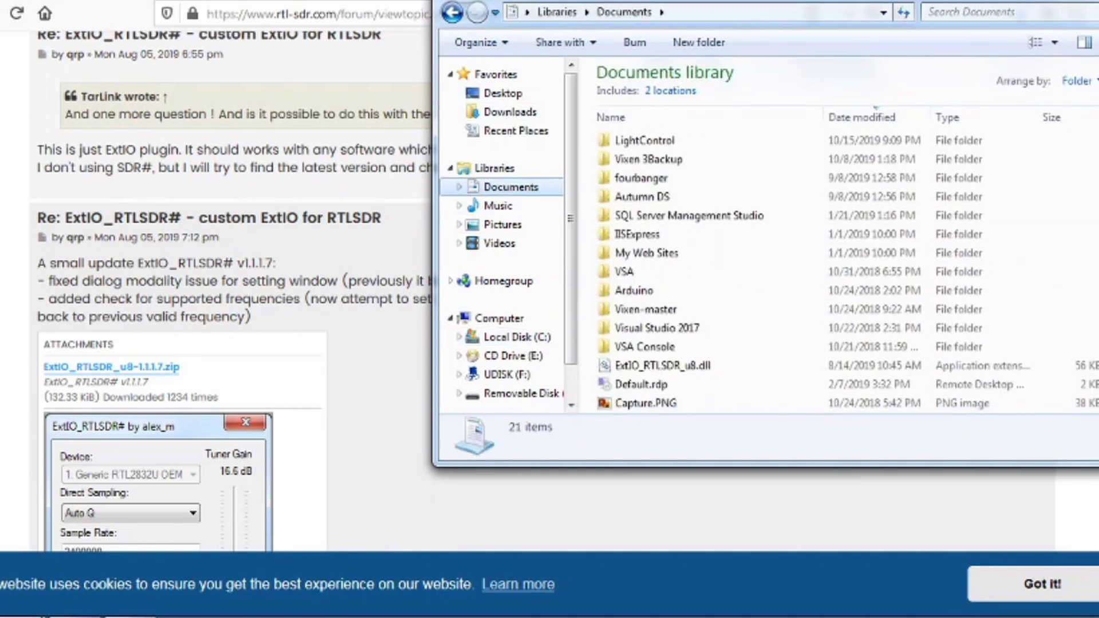
{"action": "right_click", "coordinate": [981, 134]}
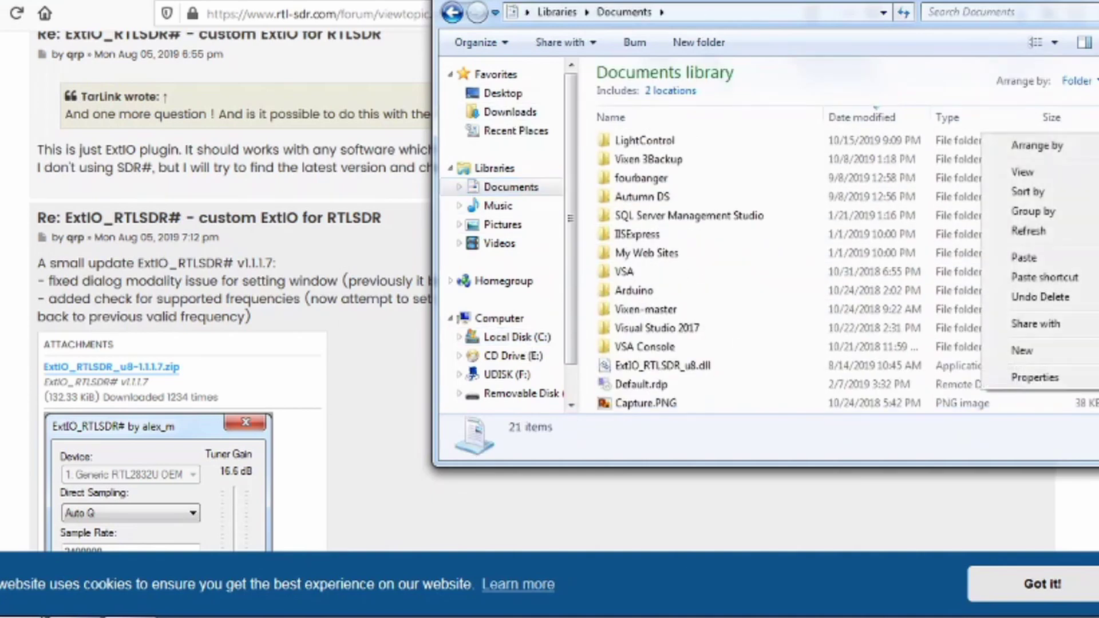
{"action": "left_click", "coordinate": [1025, 258]}
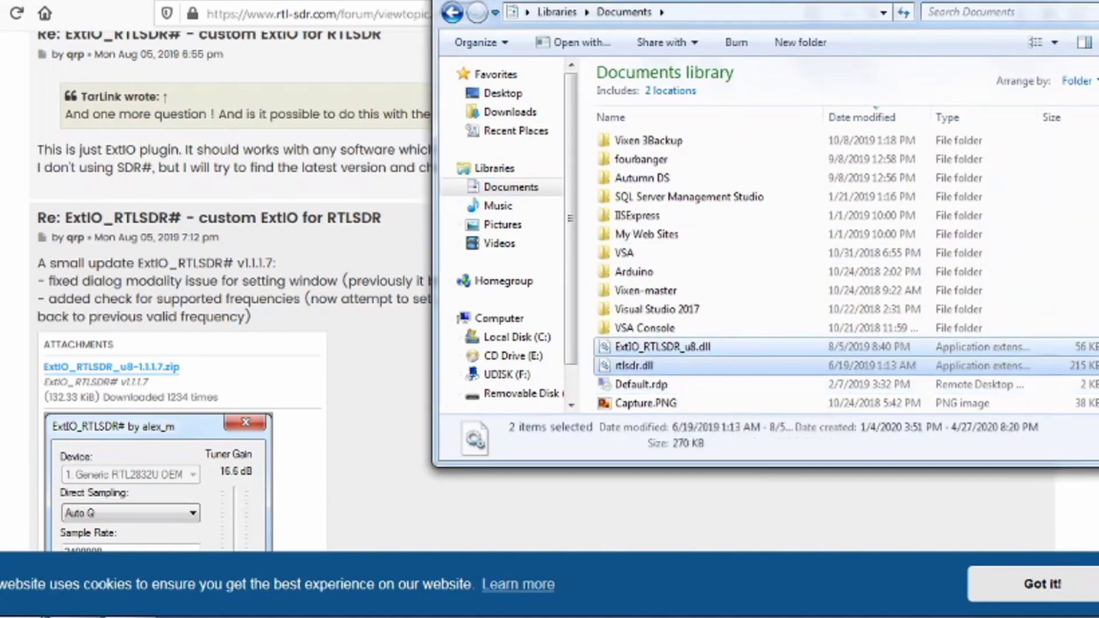
{"action": "key", "text": "alt+Tab"}
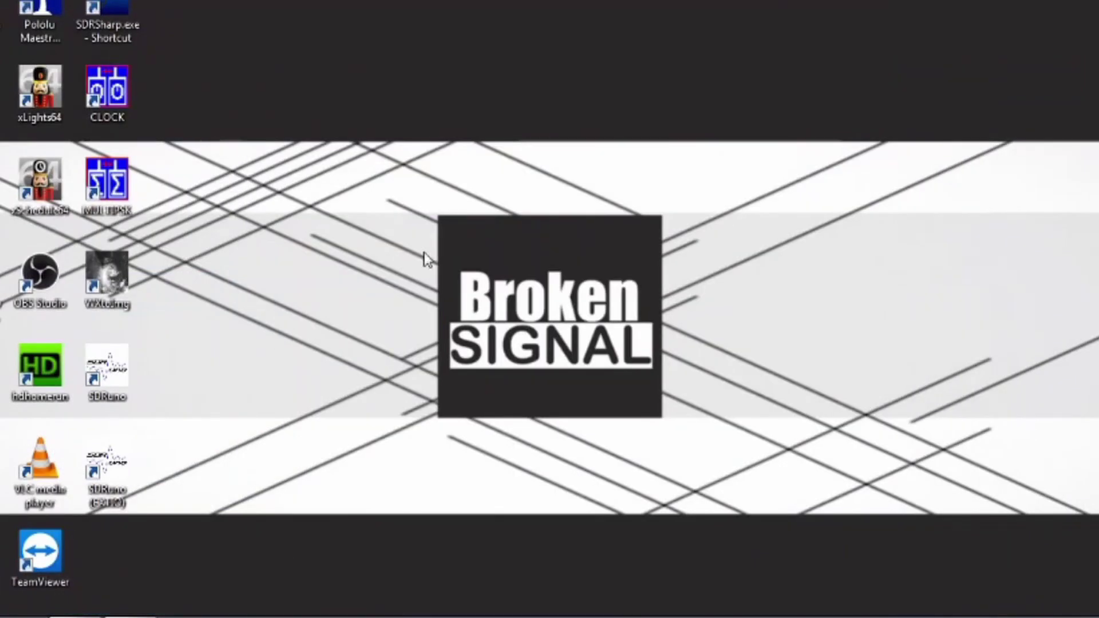
Step: Delete the plain SDRuno desktop shortcut to the Recycle Bin and launch SDRuno (EXTIO)
{"action": "right_click", "coordinate": [120, 371]}
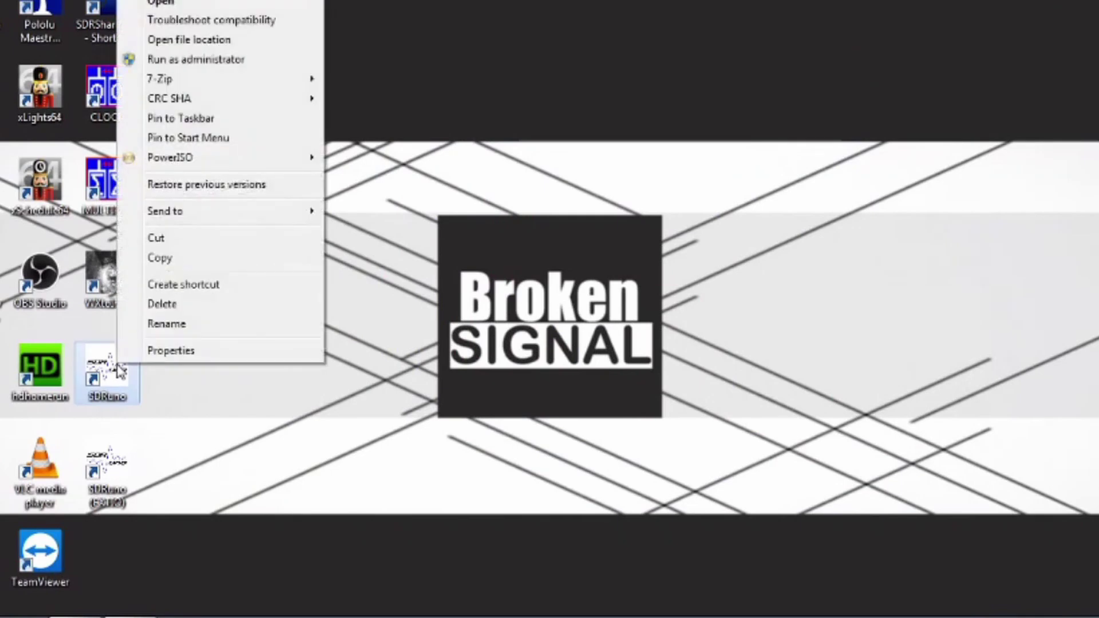
{"action": "left_click", "coordinate": [162, 304]}
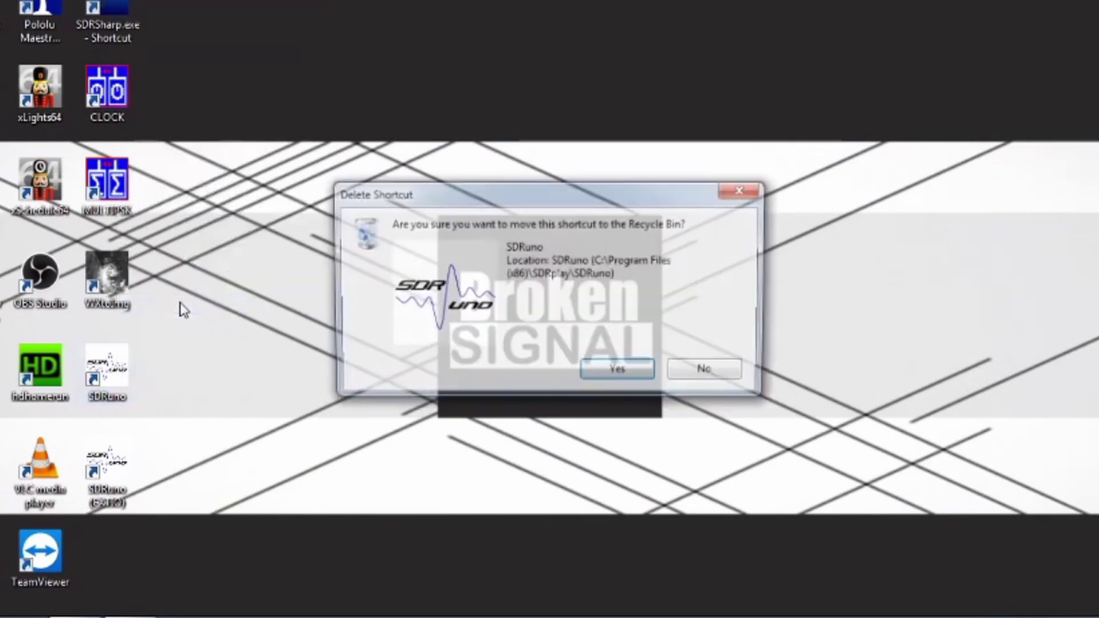
{"action": "left_click", "coordinate": [602, 372]}
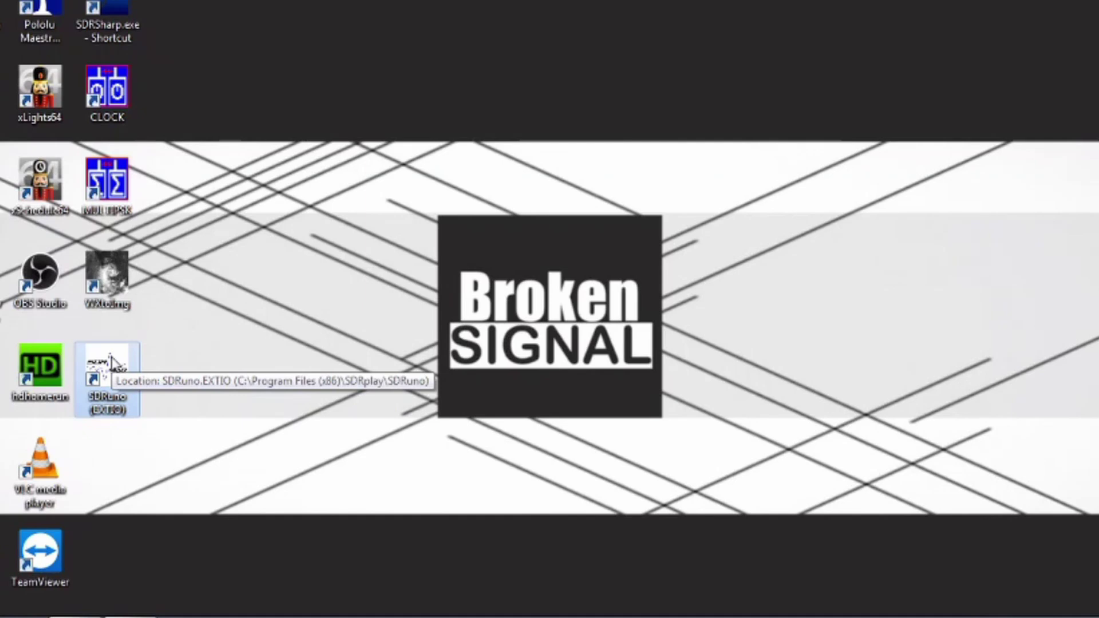
{"action": "double_click", "coordinate": [112, 364]}
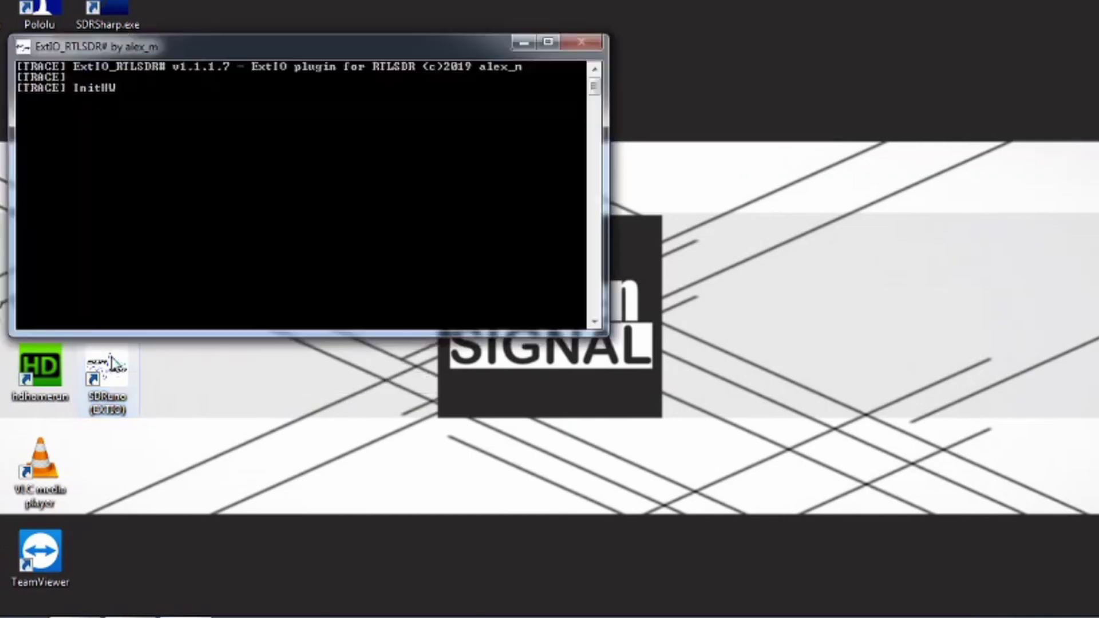